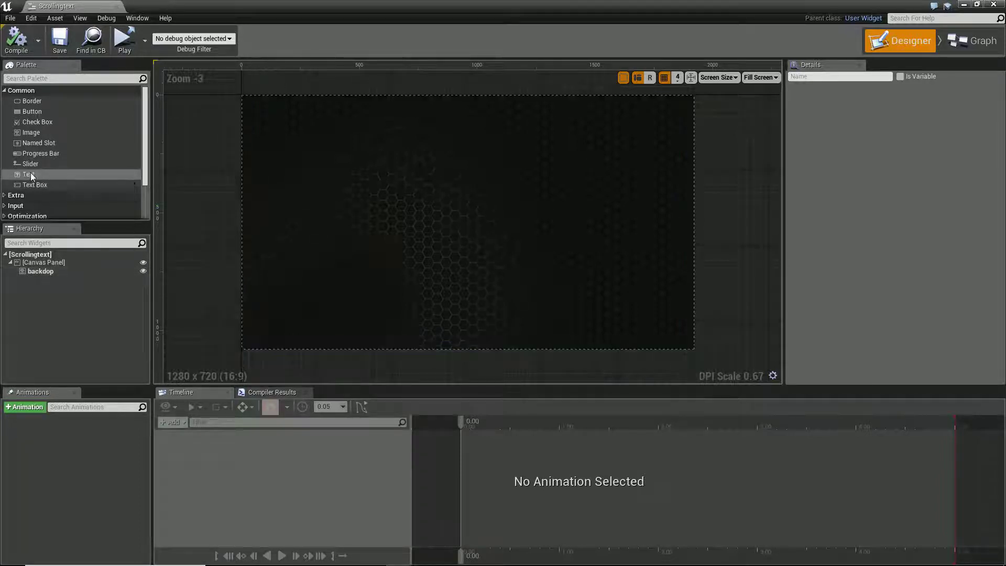
# Add a Text block and a Horizontal Box to the canvas, and nest the text inside the box
pyautogui.moveTo(29, 175); pyautogui.dragTo(392, 190)
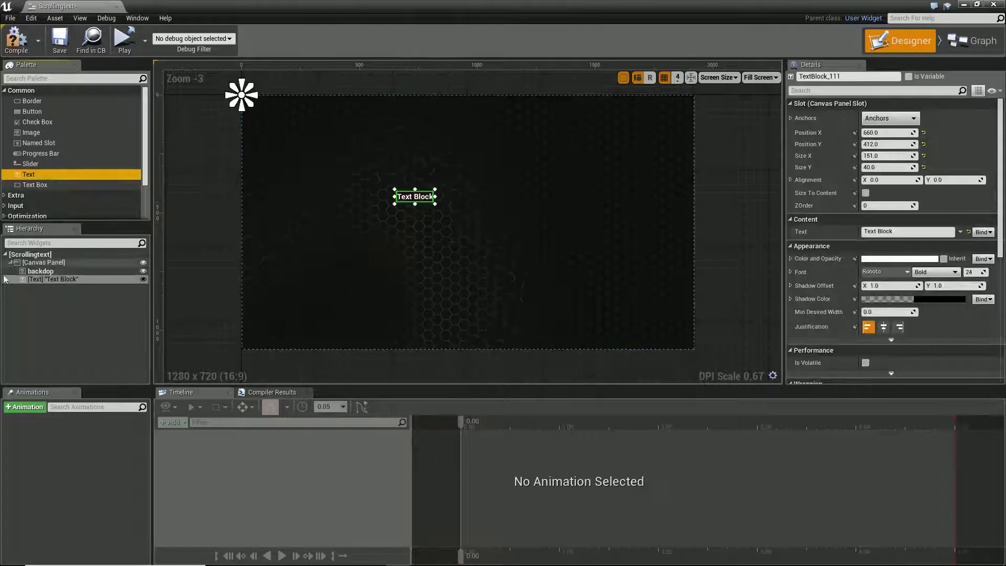
pyautogui.scroll(-2, 34, 197)
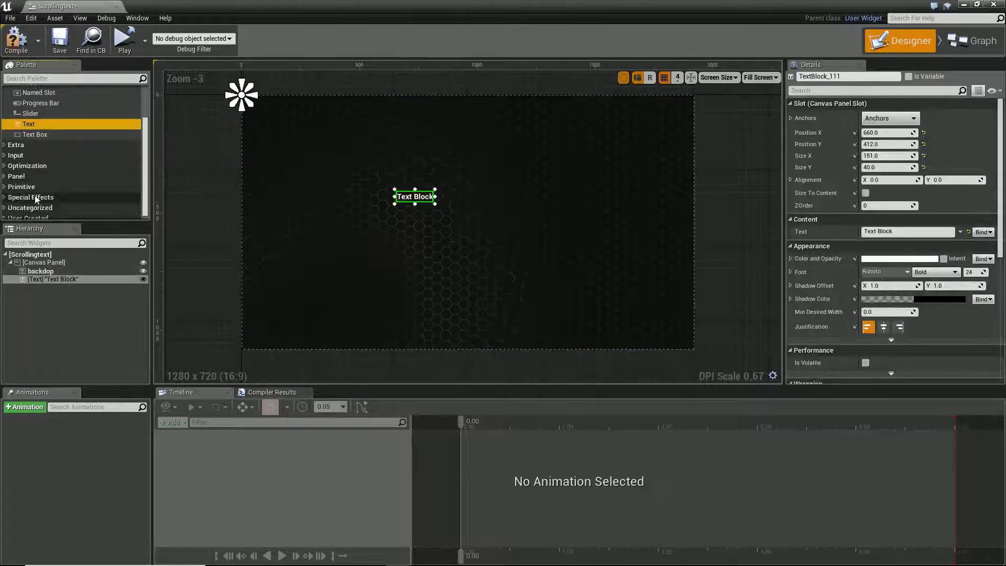
pyautogui.click(5, 176)
pyautogui.scroll(-1, 16, 195)
pyautogui.moveTo(16, 193); pyautogui.dragTo(369, 155)
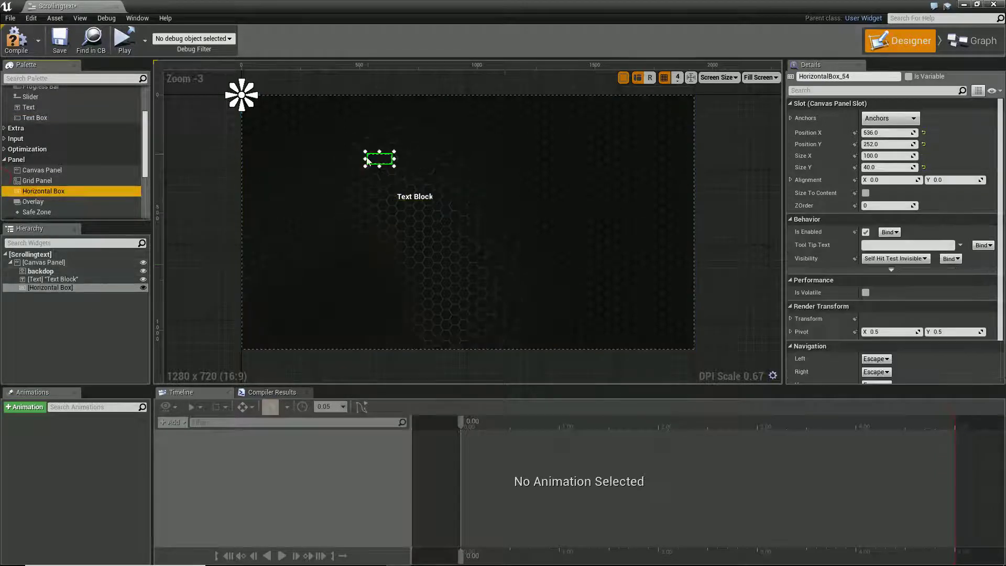
pyautogui.click(52, 272)
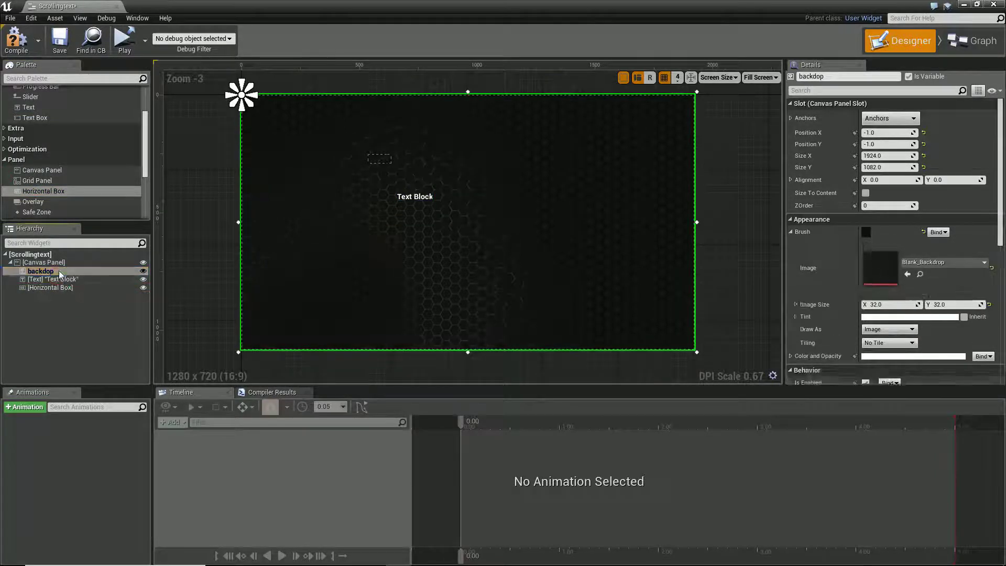
pyautogui.moveTo(58, 278); pyautogui.dragTo(58, 288)
pyautogui.scroll(3, 395, 183)
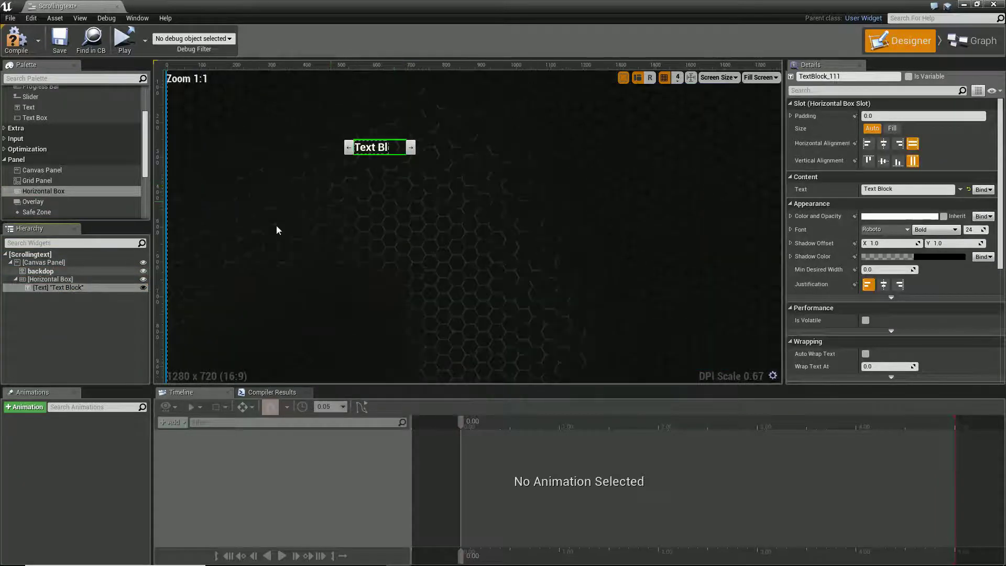
# Enlarge the Horizontal Box to about 558 × 142 on the Scrollingtext canvas
pyautogui.click(393, 152)
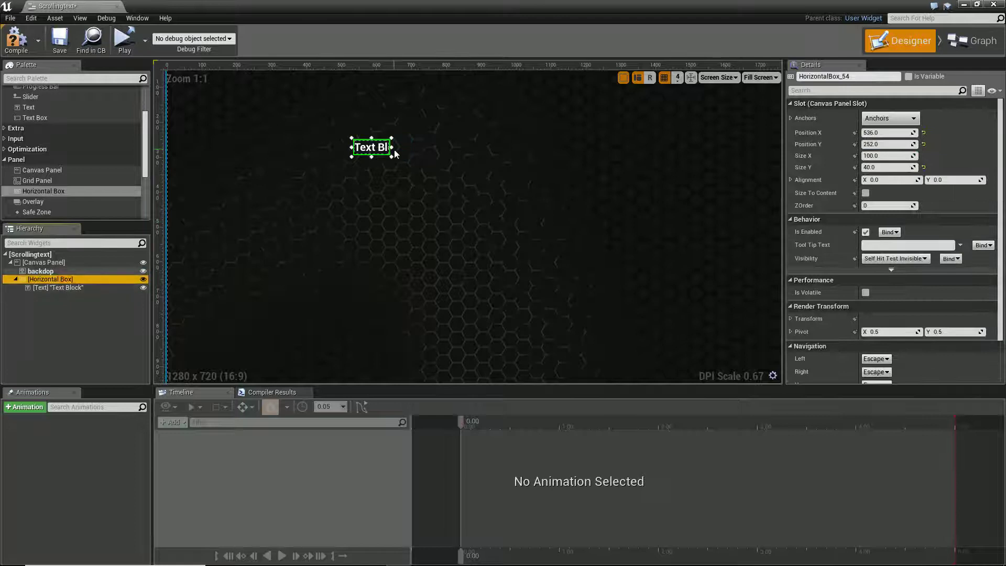
pyautogui.moveTo(395, 153); pyautogui.dragTo(508, 153)
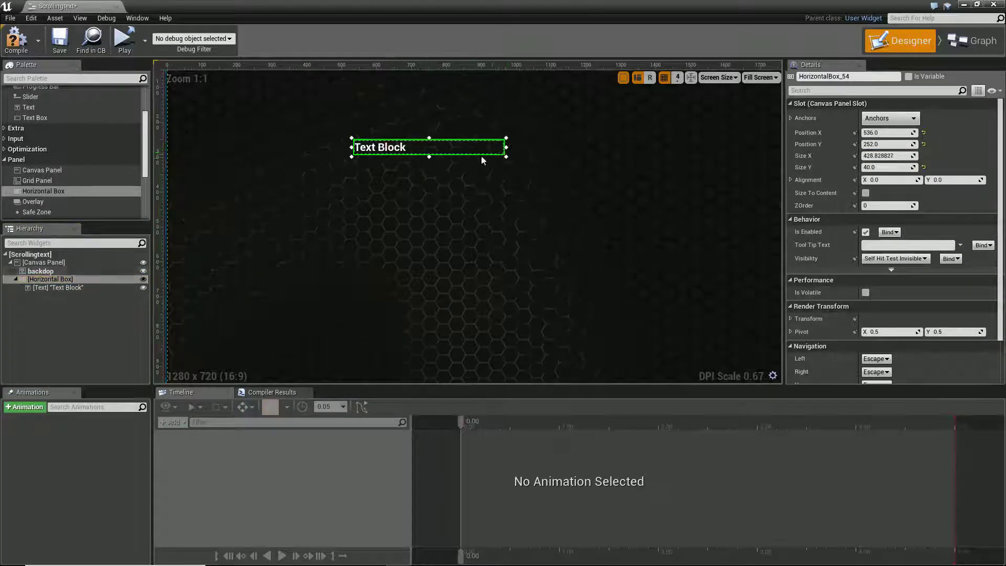
pyautogui.moveTo(351, 147); pyautogui.dragTo(342, 148)
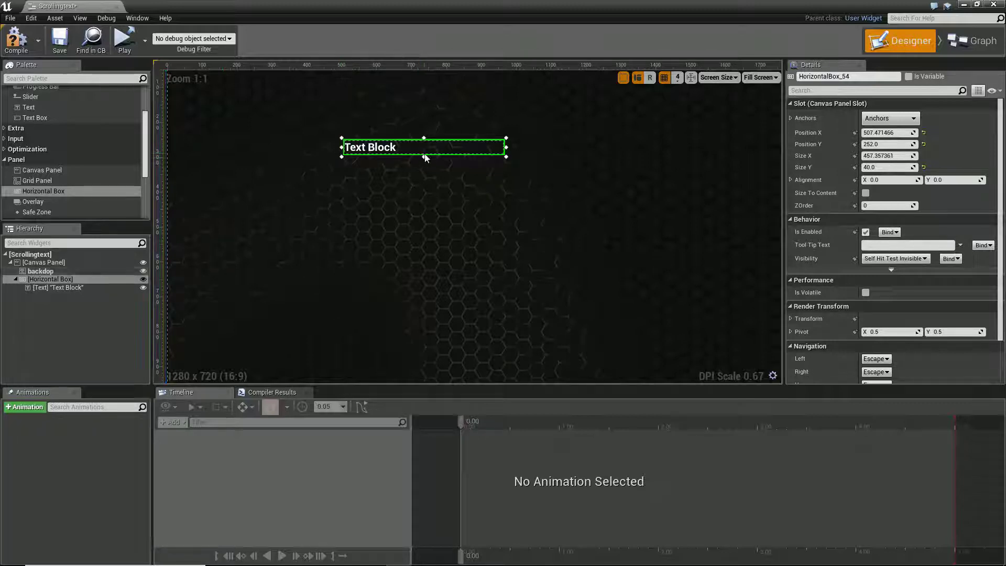
pyautogui.moveTo(507, 157); pyautogui.dragTo(547, 198)
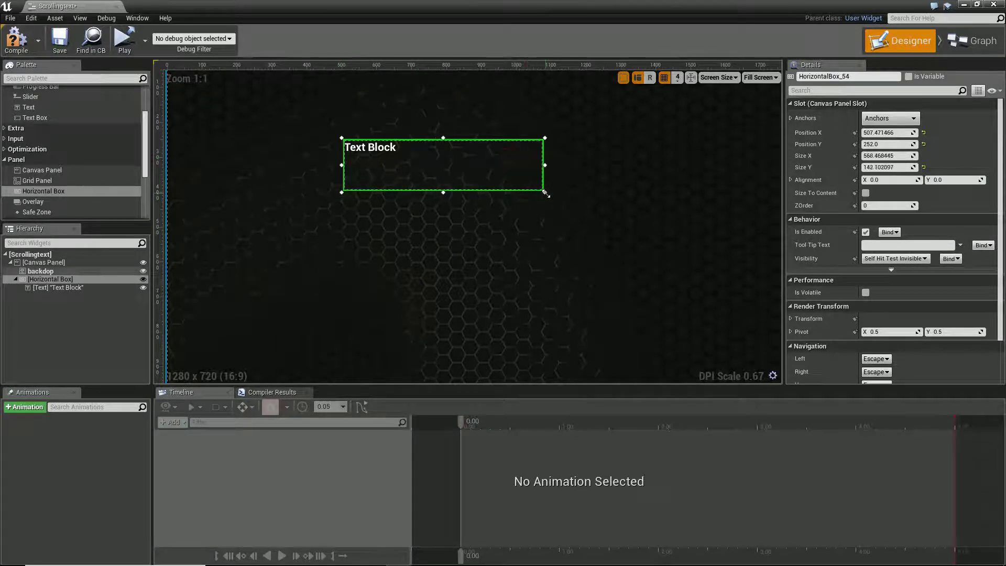
pyautogui.click(73, 287)
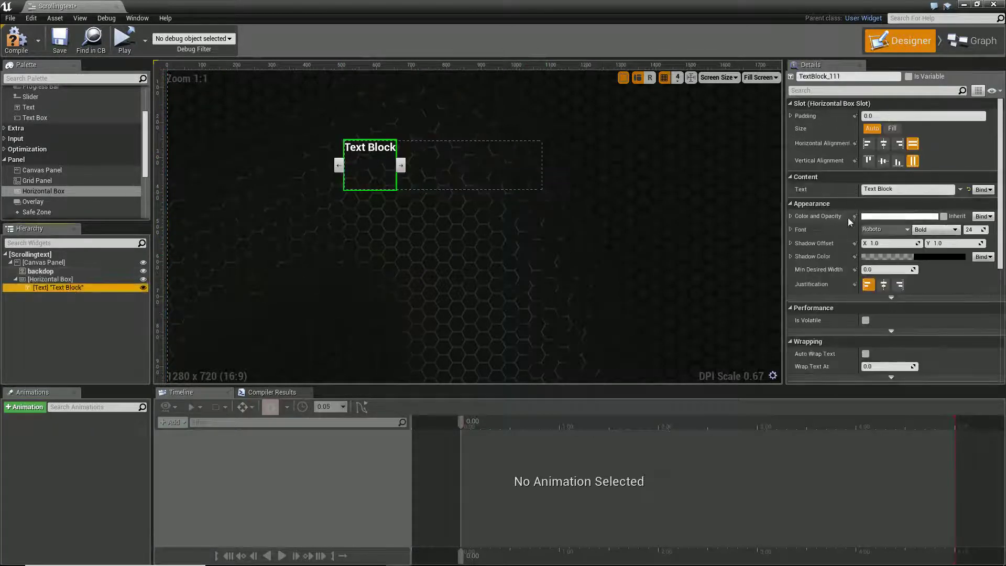
# Set the text's font size to 44 and centre it vertically
pyautogui.click(976, 231)
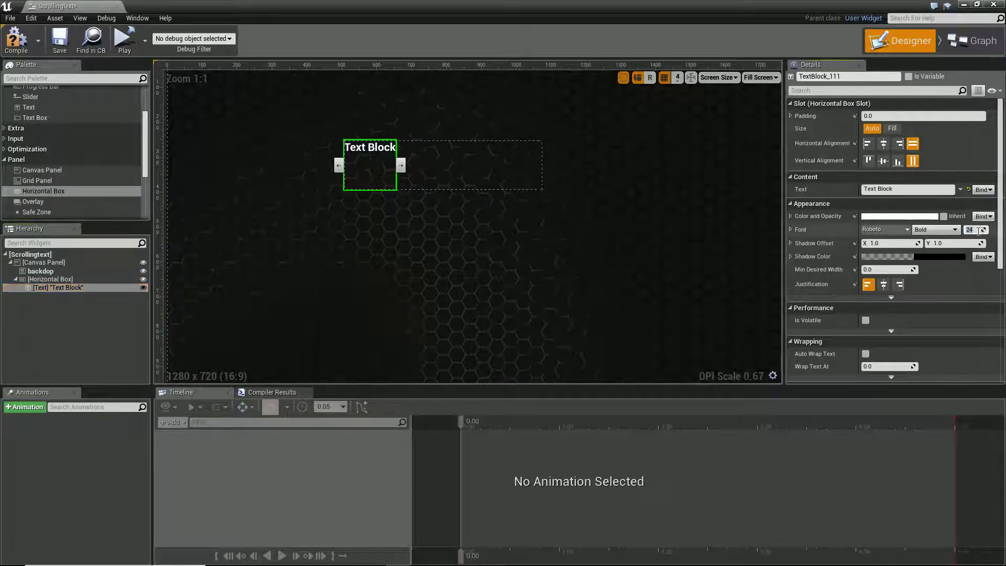
pyautogui.press('Return')
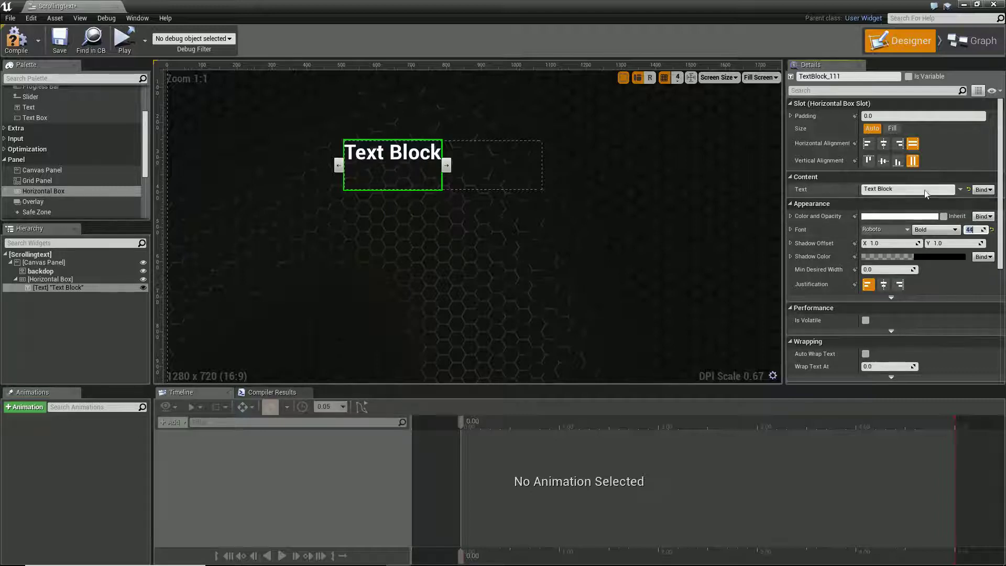
pyautogui.click(885, 161)
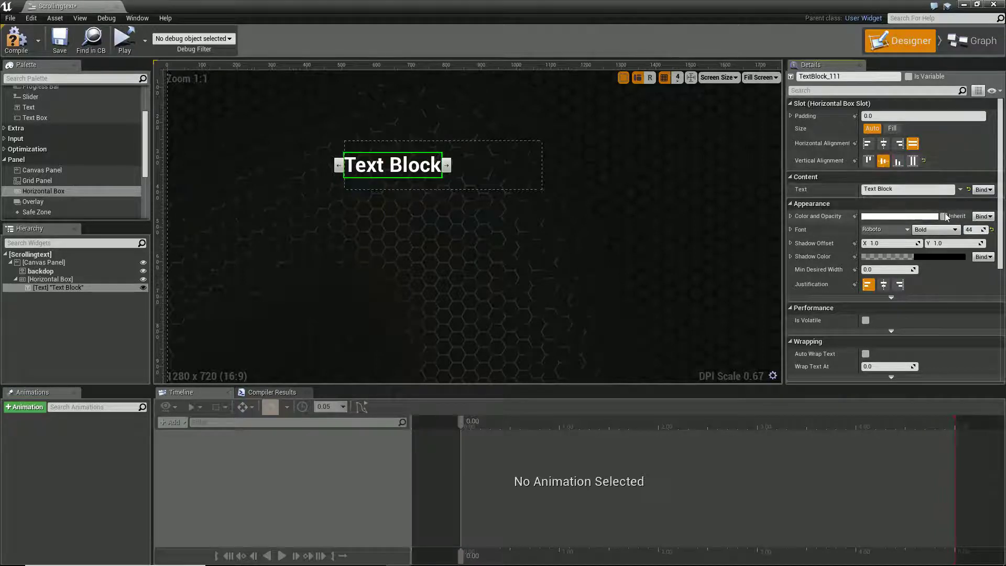
# Change the text to 'Remember to like and subscribe it helps us a lot.'
pyautogui.click(924, 190)
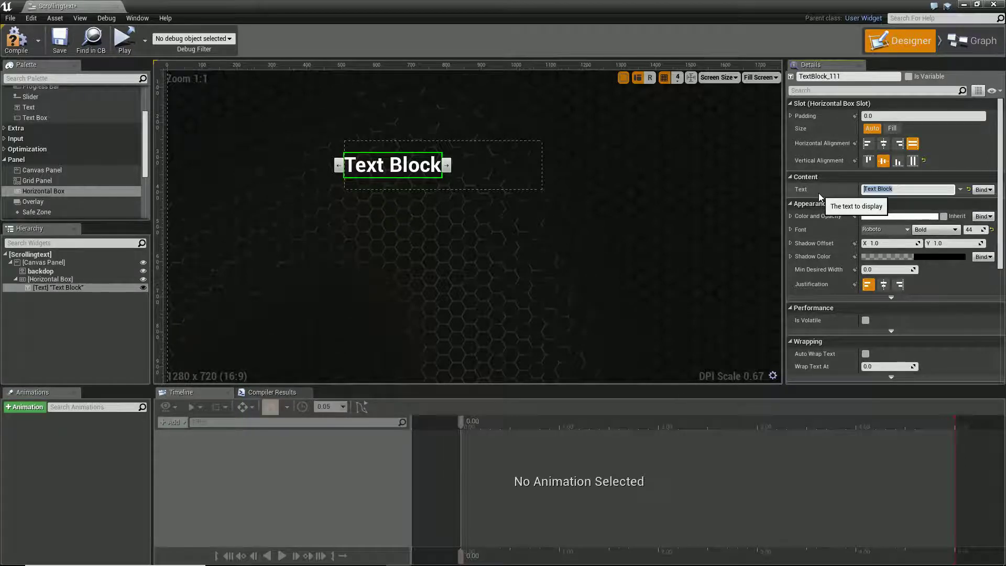
pyautogui.write('Remember to like and sus')
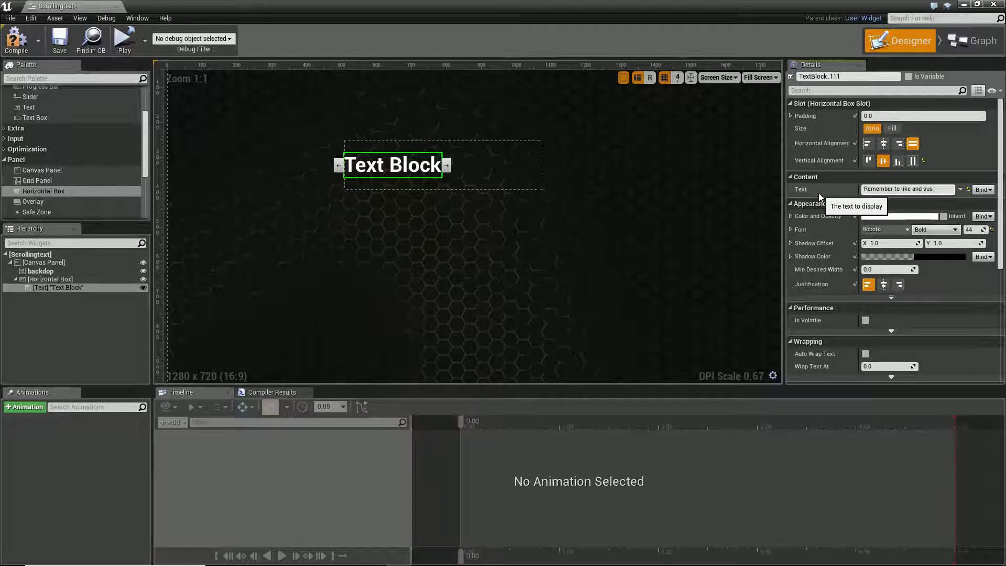
pyautogui.press('BackSpace')
pyautogui.write('bscribe it ')
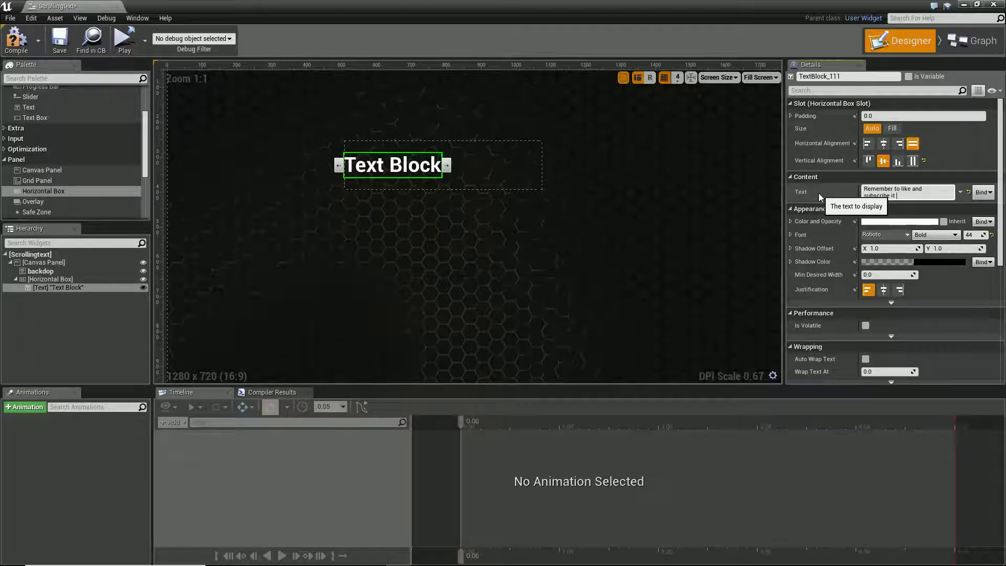
pyautogui.write('helps us a lot.')
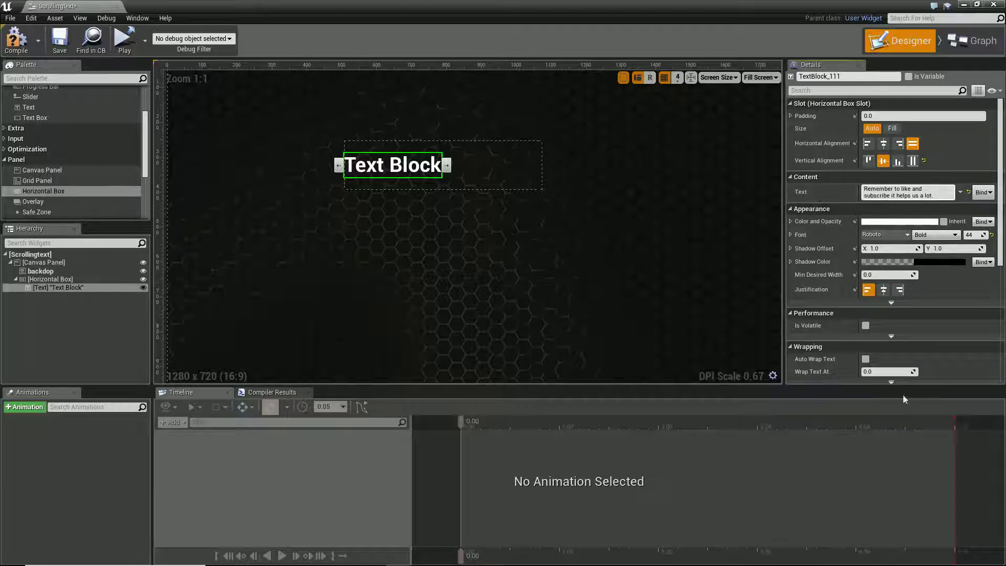
pyautogui.click(566, 201)
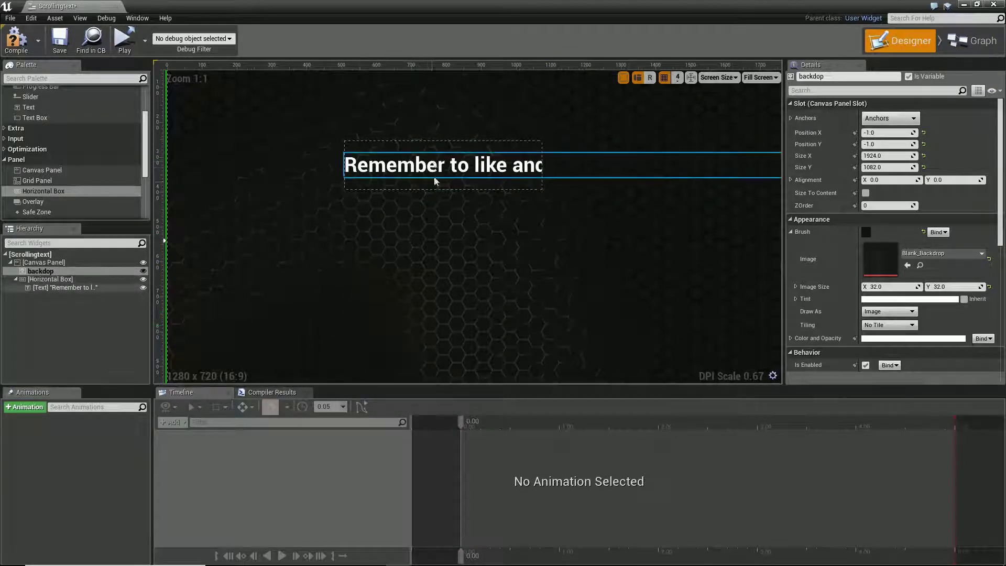
# Create a new widget animation named ScrollingText and open it for editing
pyautogui.click(381, 167)
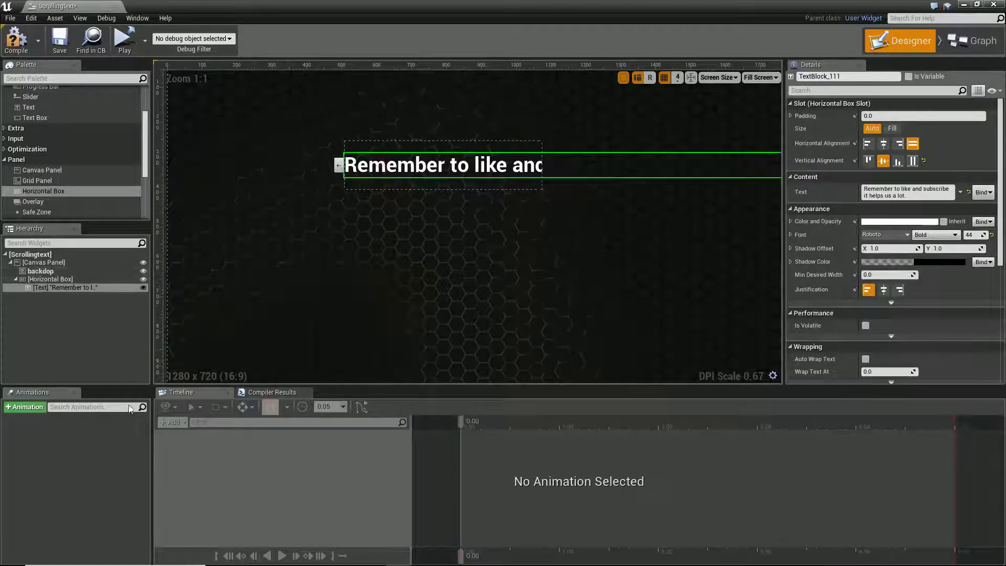
pyautogui.click(26, 407)
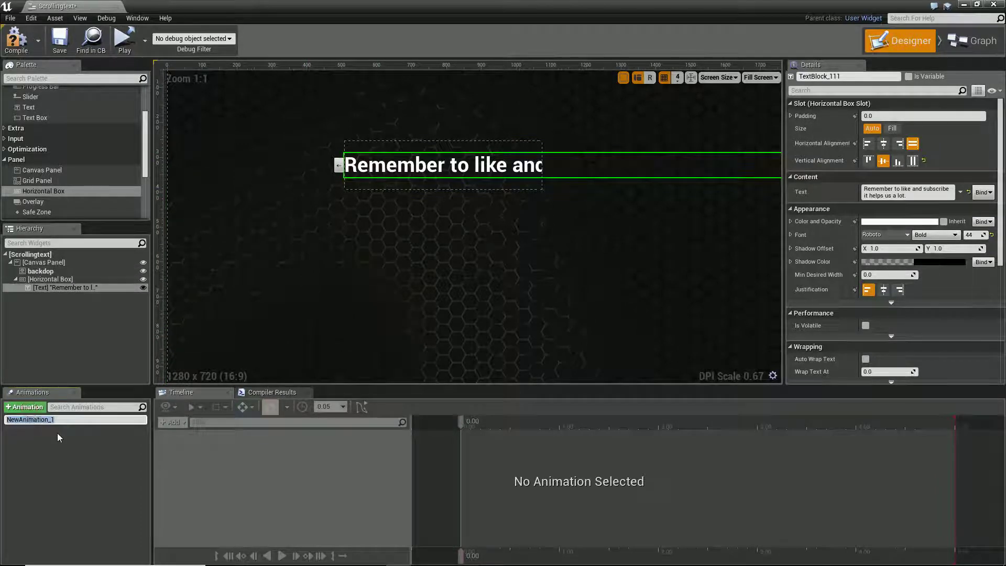
pyautogui.write('Scrollin')
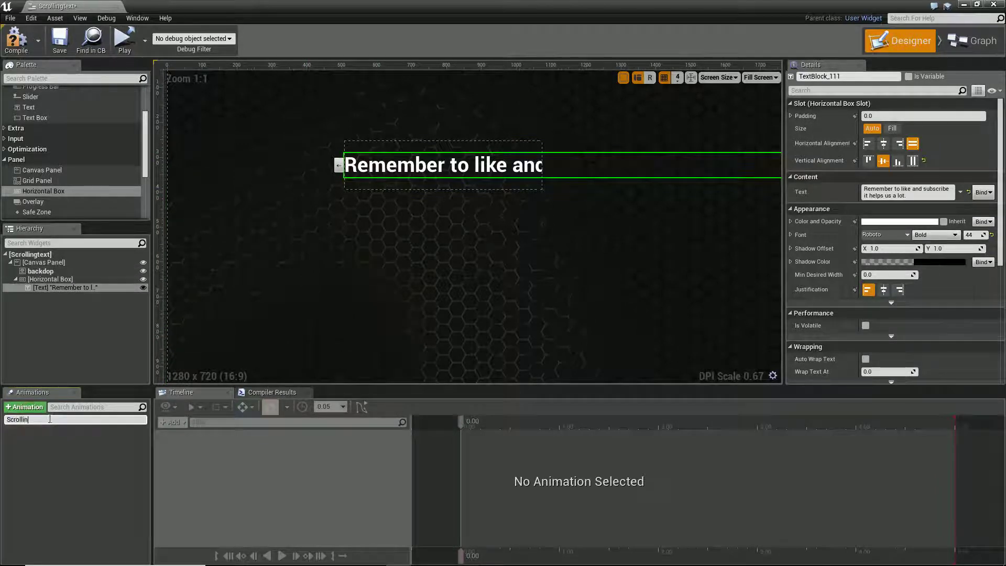
pyautogui.write('gText')
pyautogui.press('Return')
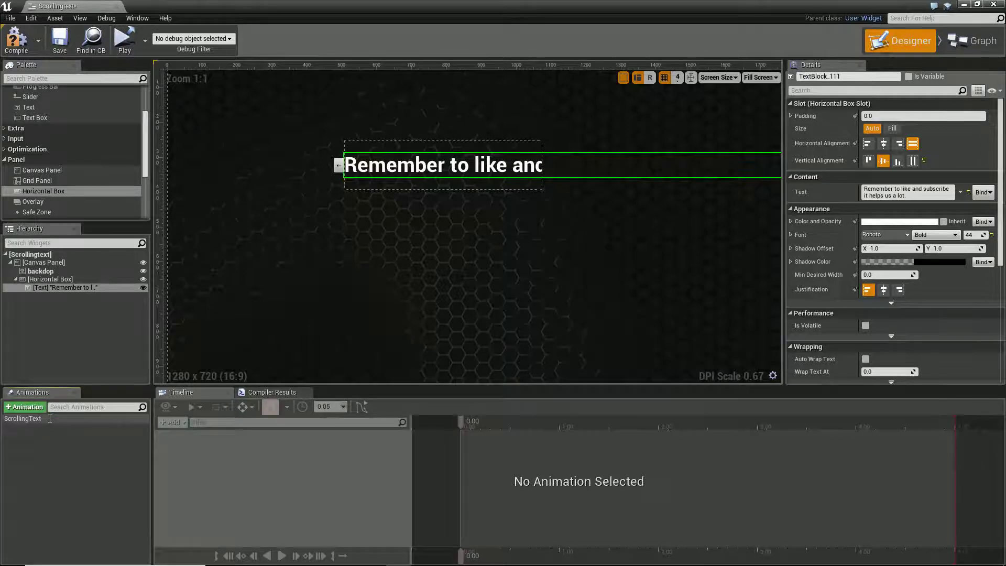
pyautogui.click(33, 420)
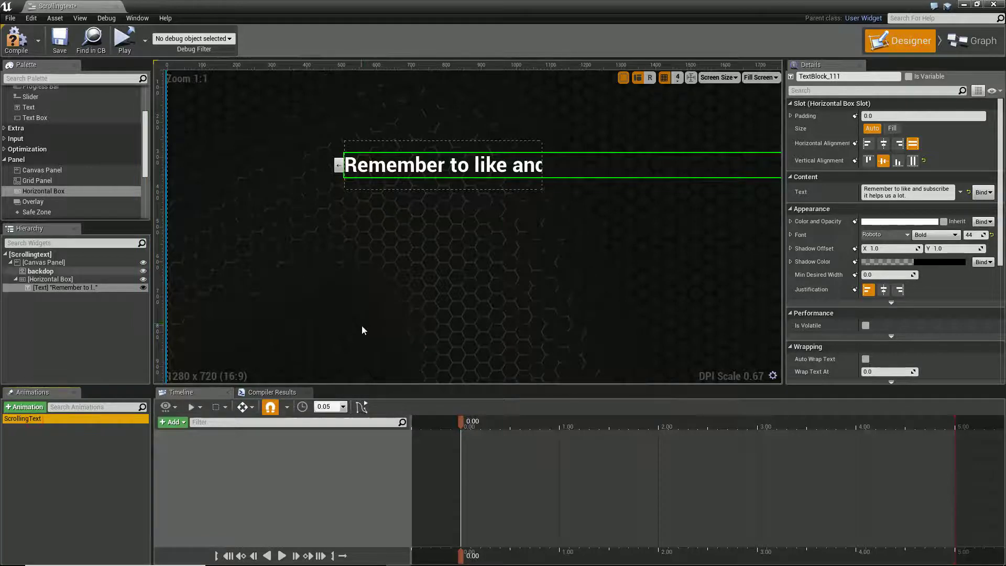
# Select the Text widget in the Hierarchy and expand its slot Padding sides in Details
pyautogui.click(181, 423)
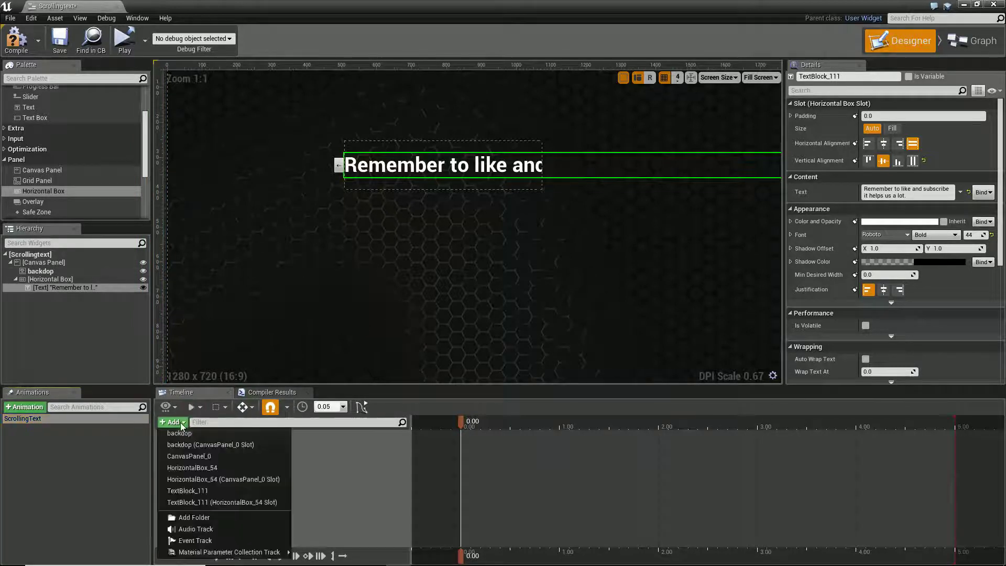
pyautogui.click(88, 441)
pyautogui.click(62, 419)
pyautogui.click(385, 171)
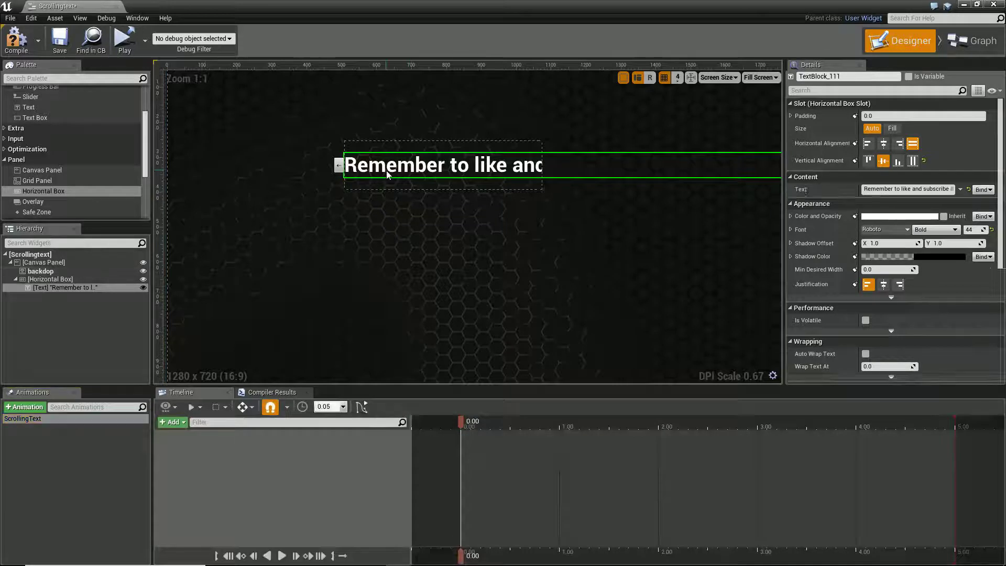
pyautogui.click(68, 288)
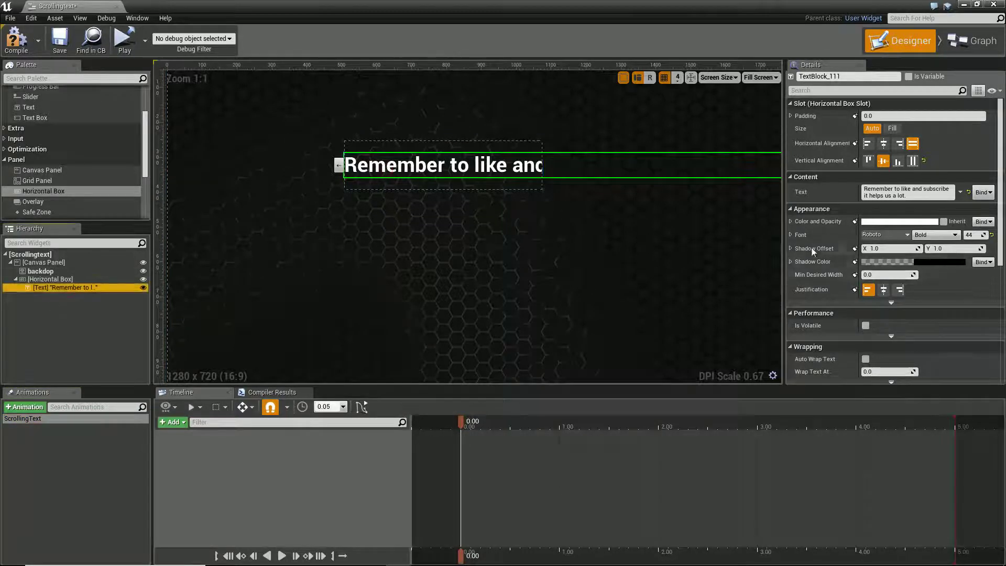
pyautogui.scroll(1, 778, 236)
pyautogui.scroll(-1, 687, 250)
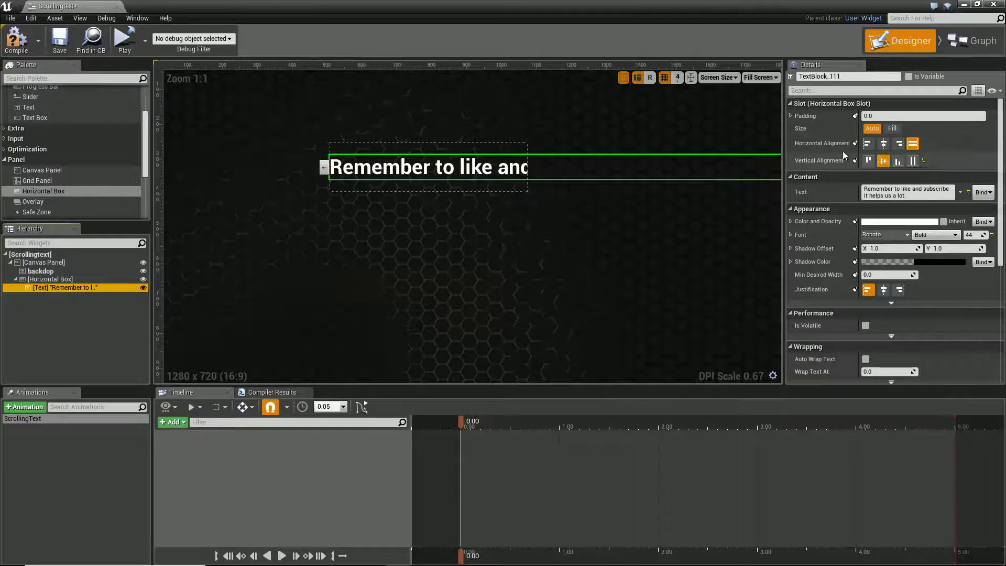
pyautogui.click(792, 116)
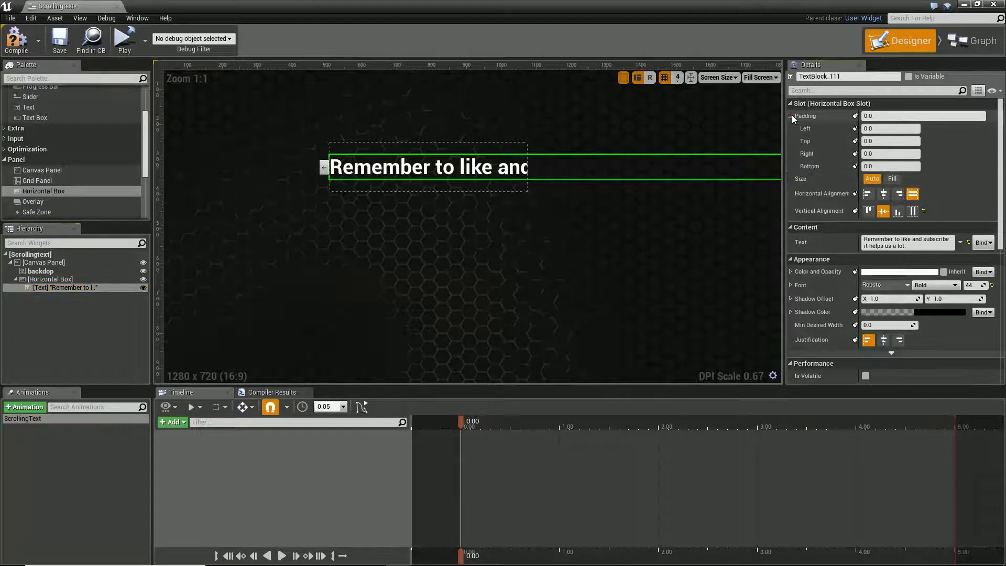
# Key the slot Padding at 0.00 and drag the Left track value to 651.614014
pyautogui.click(856, 129)
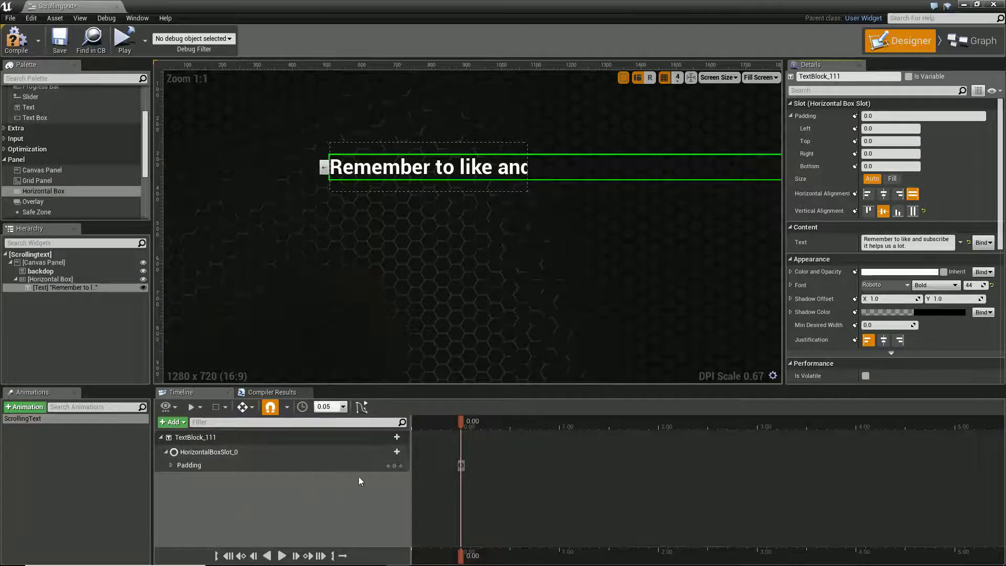
pyautogui.click(172, 465)
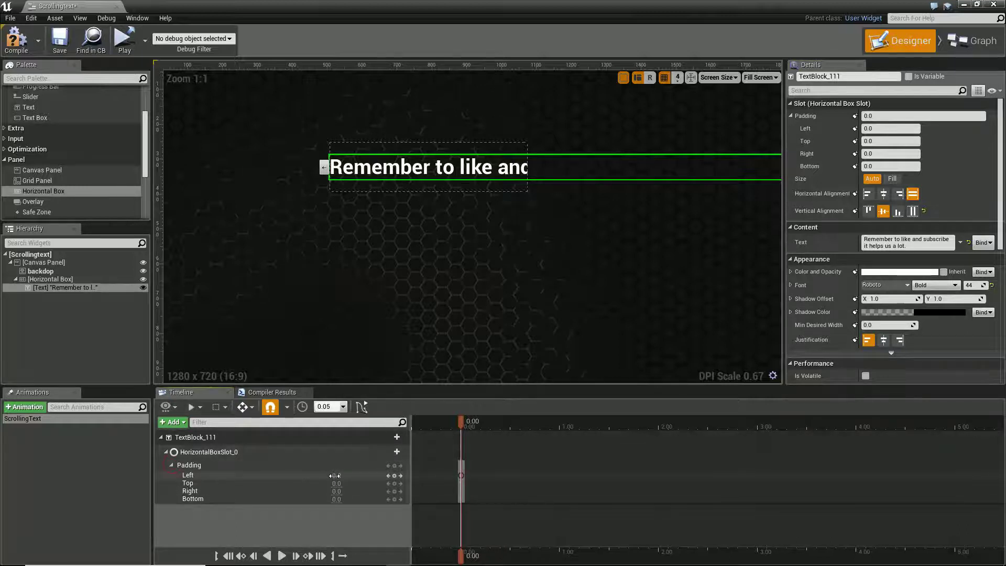
pyautogui.moveTo(335, 476); pyautogui.dragTo(573, 503)
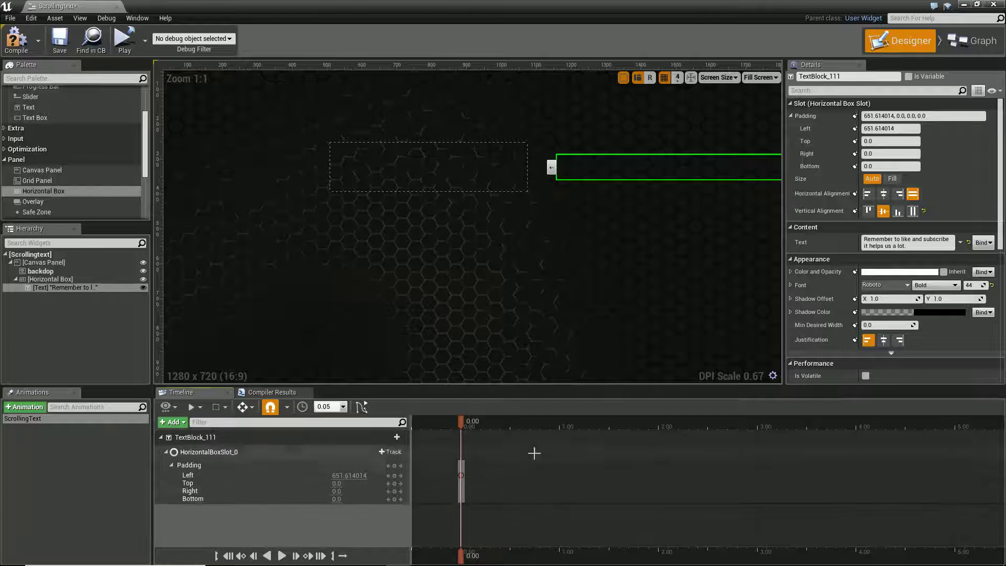
# Key Left padding at -1417.06604 at 3.00 seconds, then scrub back to the start
pyautogui.moveTo(462, 424); pyautogui.dragTo(758, 427)
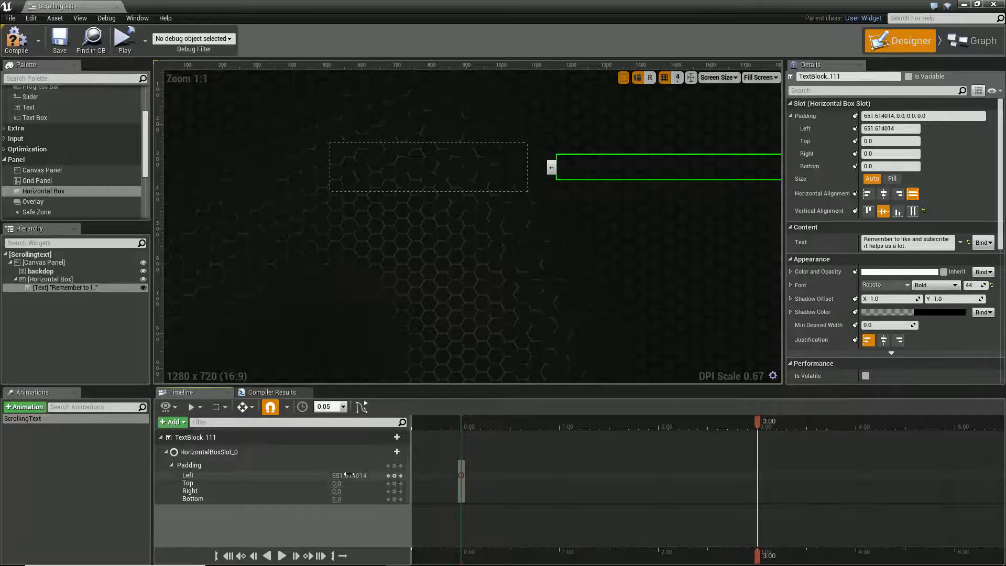
pyautogui.moveTo(348, 475); pyautogui.dragTo(4, 469)
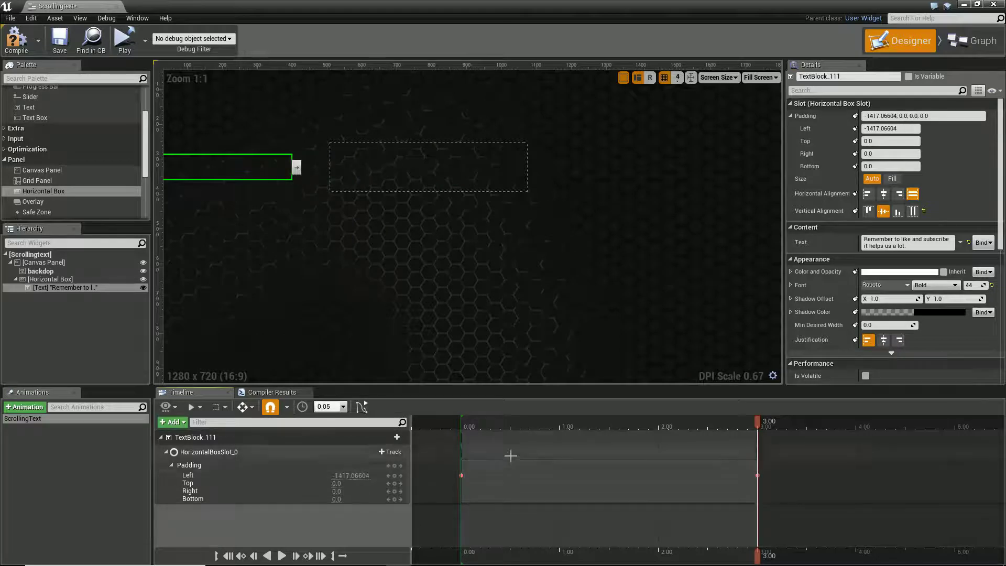
pyautogui.moveTo(490, 424); pyautogui.dragTo(462, 431)
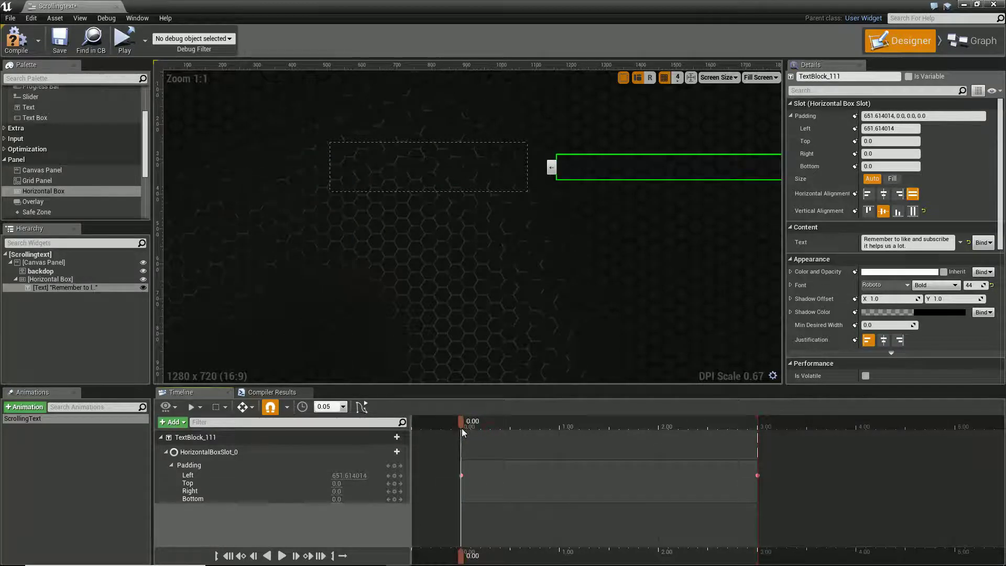
# Play the ScrollingText animation preview in the Timeline
pyautogui.click(282, 556)
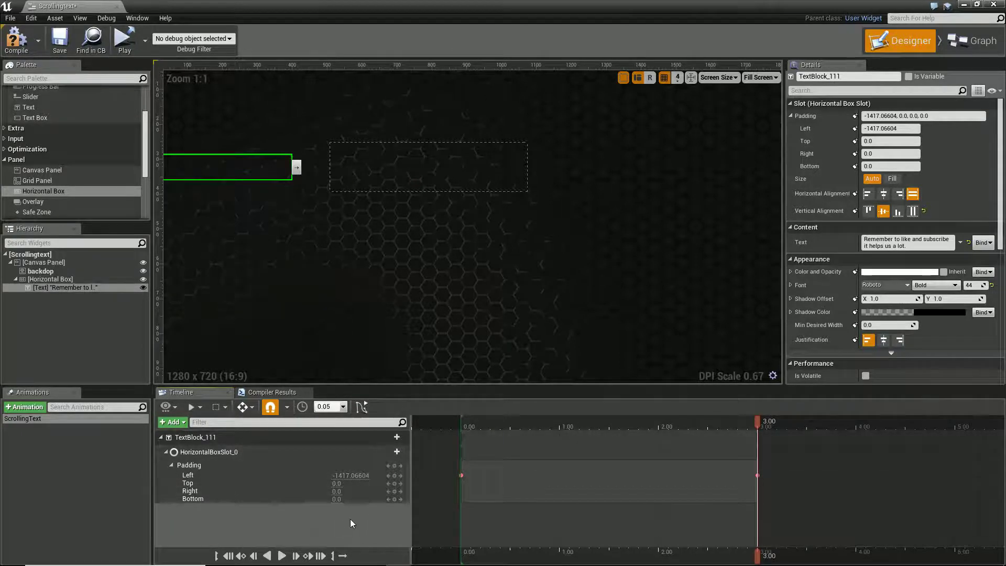
# Set playback to loop and move the end Left padding keyframe from 3.00 to 4.00
pyautogui.click(344, 556)
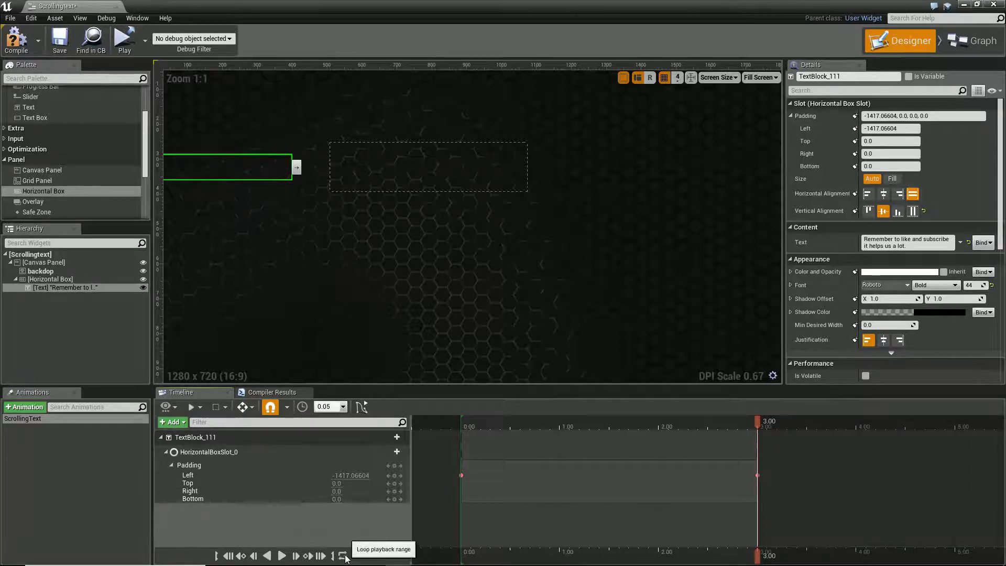
pyautogui.click(464, 426)
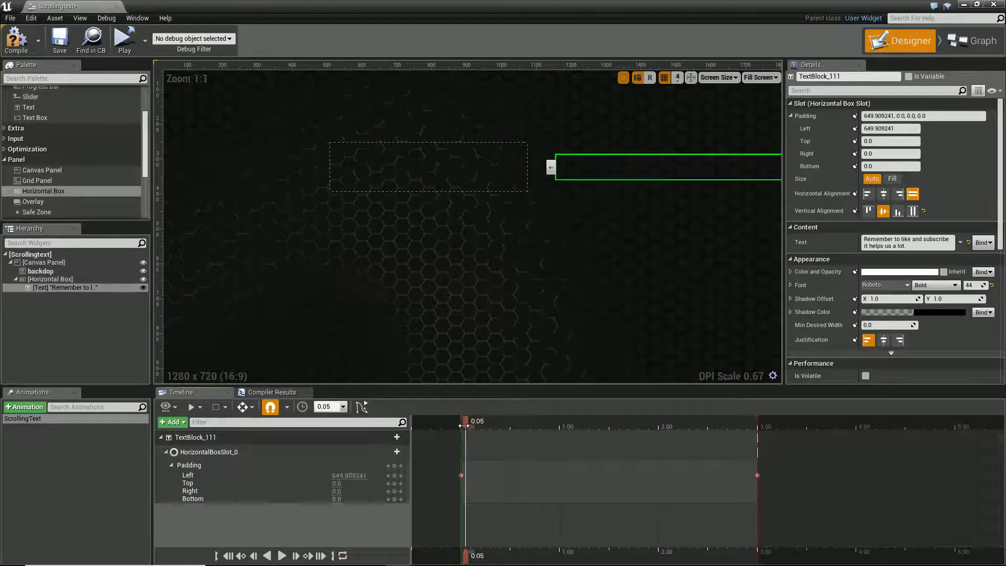
pyautogui.moveTo(465, 425); pyautogui.dragTo(461, 426)
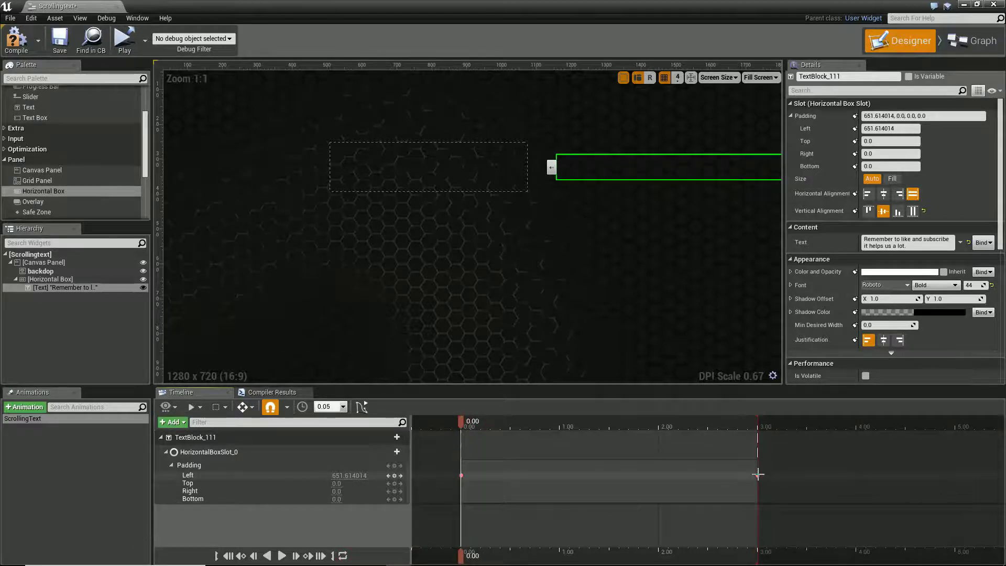
pyautogui.moveTo(759, 475); pyautogui.dragTo(856, 475)
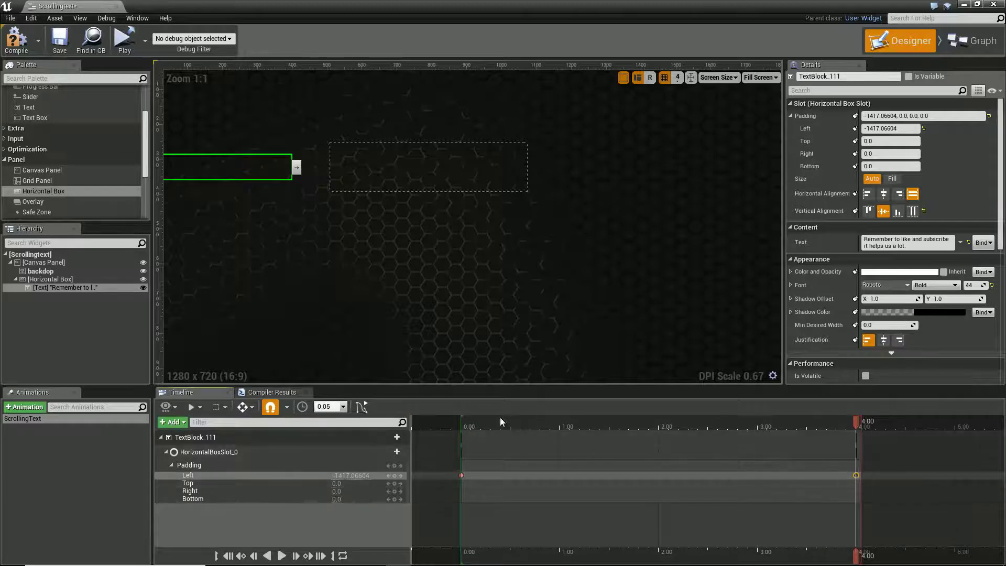
# Fine-tune the Left padding values at 0.00 and 4.00, then replay from the start
pyautogui.moveTo(501, 422); pyautogui.dragTo(461, 422)
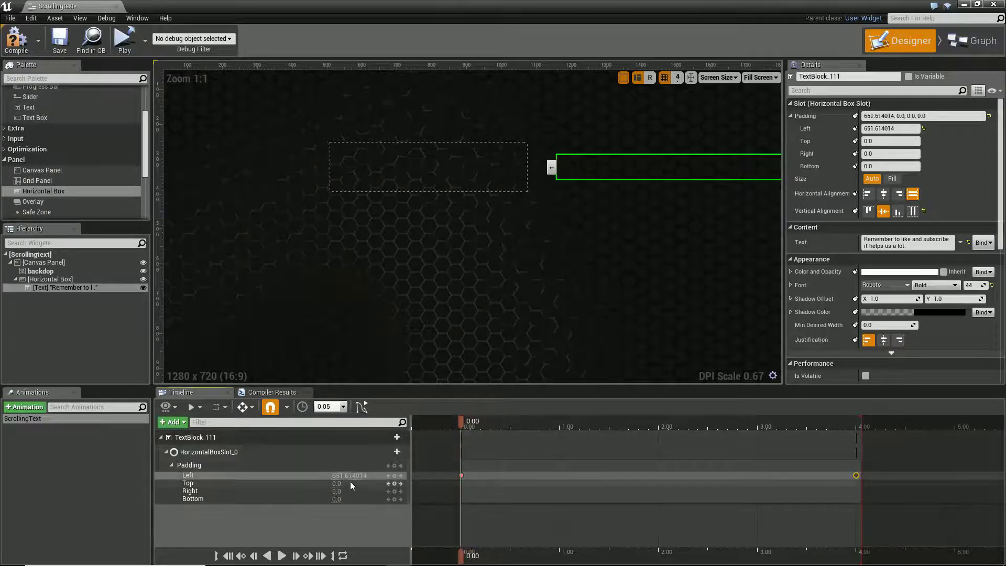
pyautogui.moveTo(341, 476); pyautogui.dragTo(332, 478)
pyautogui.moveTo(730, 425); pyautogui.dragTo(856, 421)
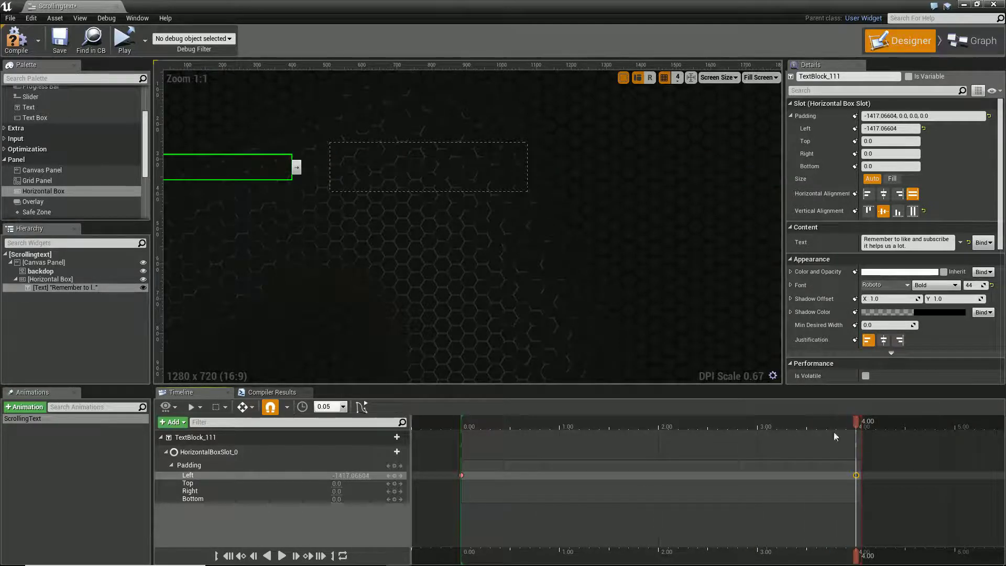
pyautogui.moveTo(352, 475); pyautogui.dragTo(358, 475)
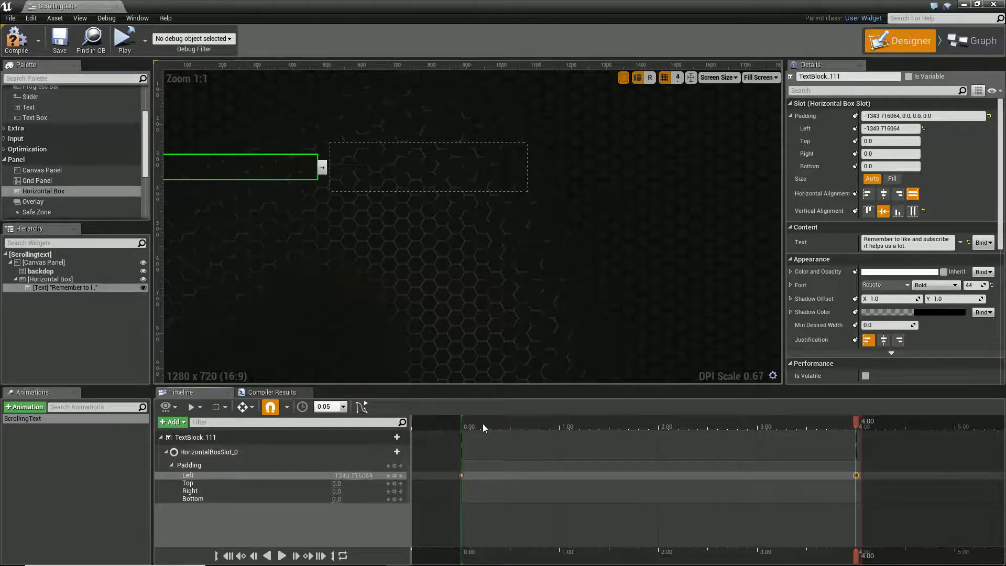
pyautogui.click(461, 422)
pyautogui.press('space')
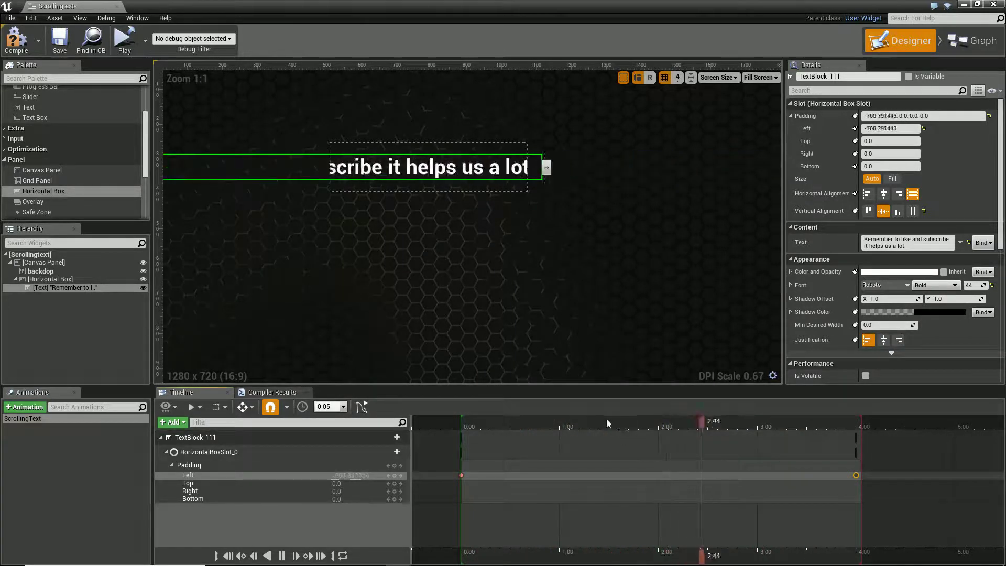
# Replay the looping 4-second preview and rewind the playhead near the start
pyautogui.moveTo(607, 424); pyautogui.dragTo(462, 435)
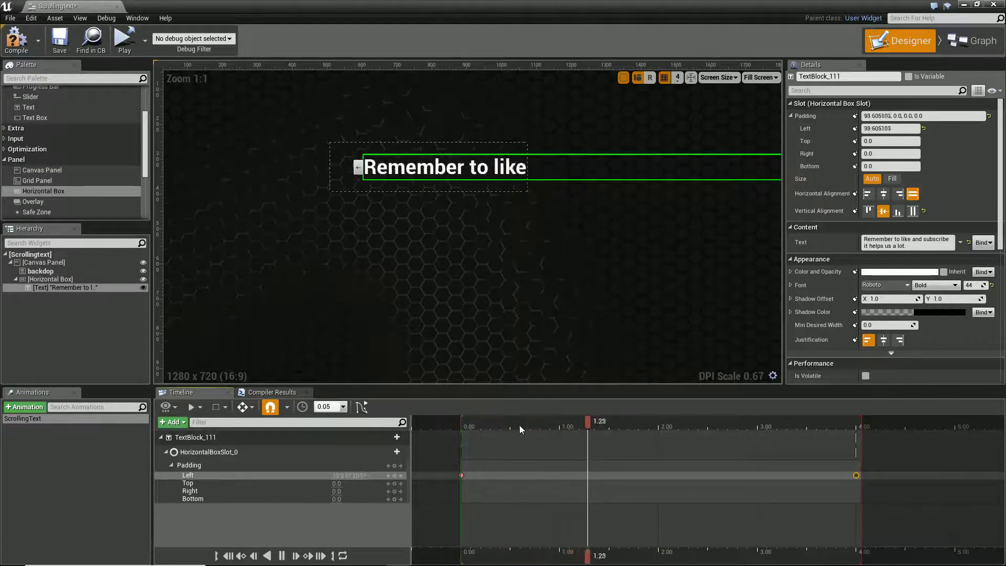
pyautogui.press('space')
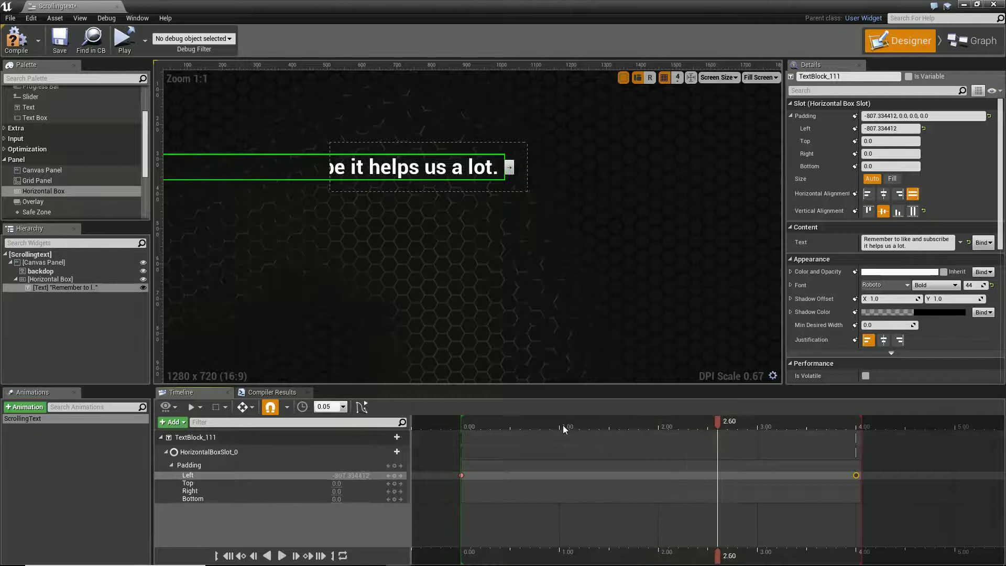
pyautogui.moveTo(564, 425); pyautogui.dragTo(466, 423)
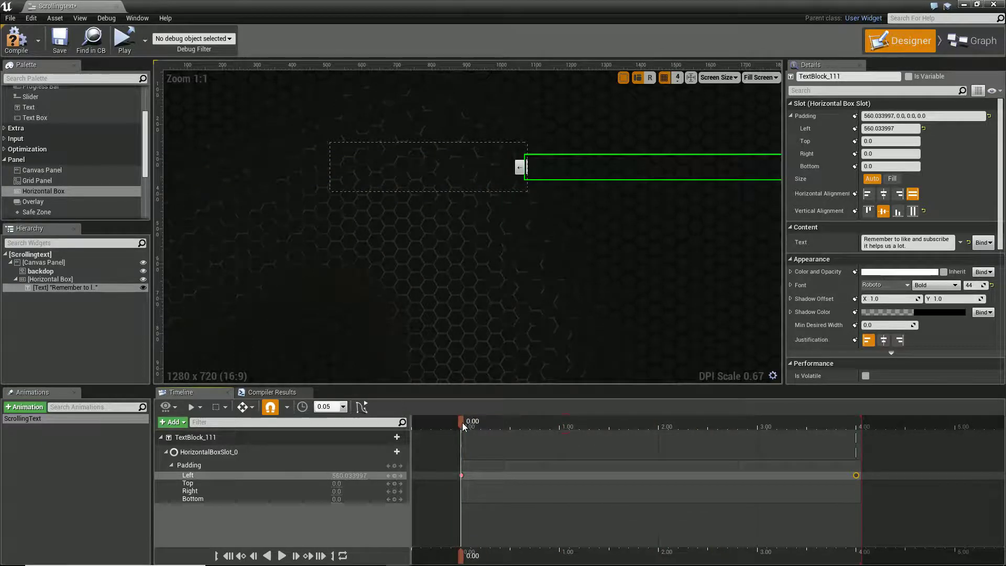
# In the Graph, add a ScrollingText getter and a Play Animation node
pyautogui.click(949, 41)
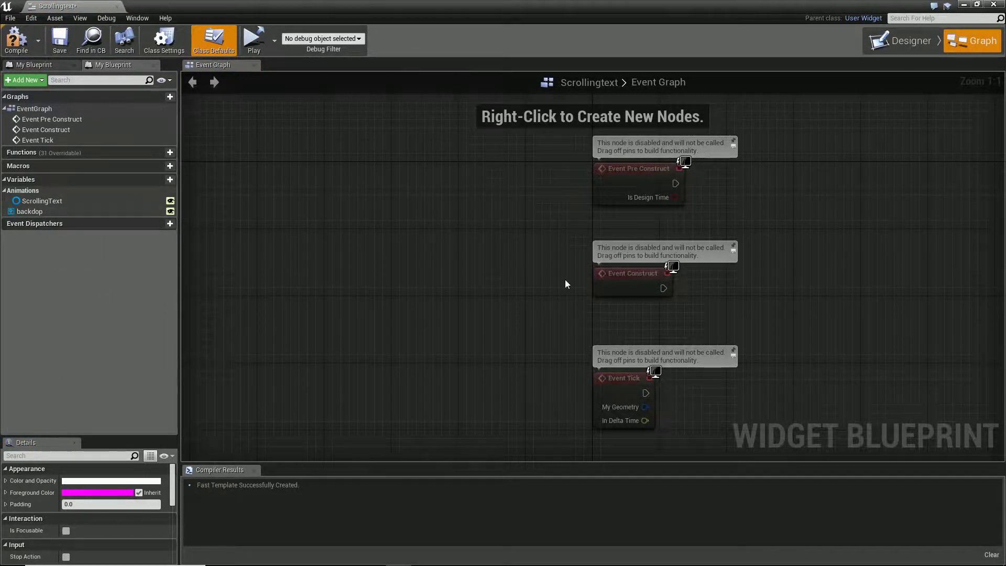
pyautogui.moveTo(662, 288); pyautogui.dragTo(788, 291)
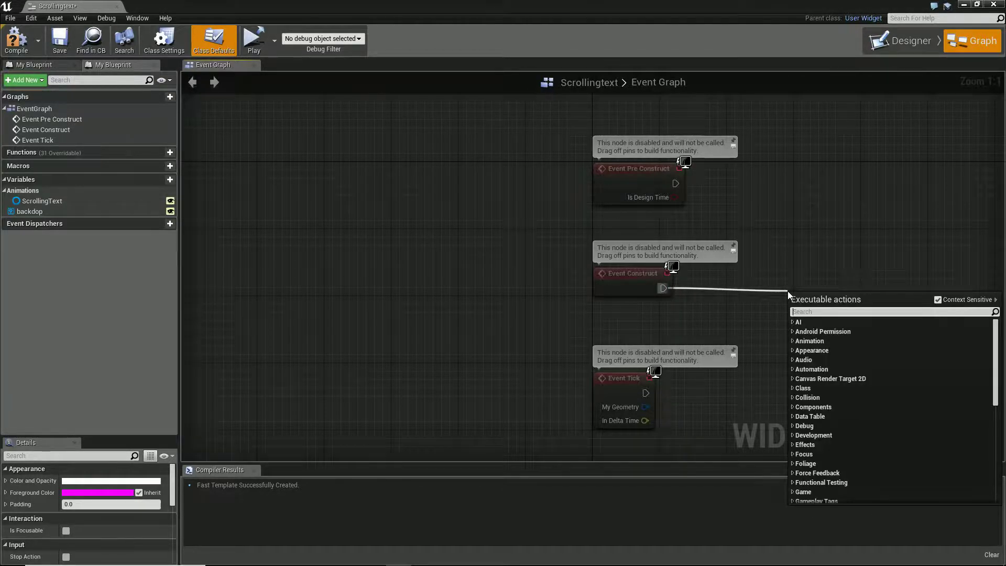
pyautogui.click(42, 202)
pyautogui.moveTo(43, 204); pyautogui.dragTo(850, 274)
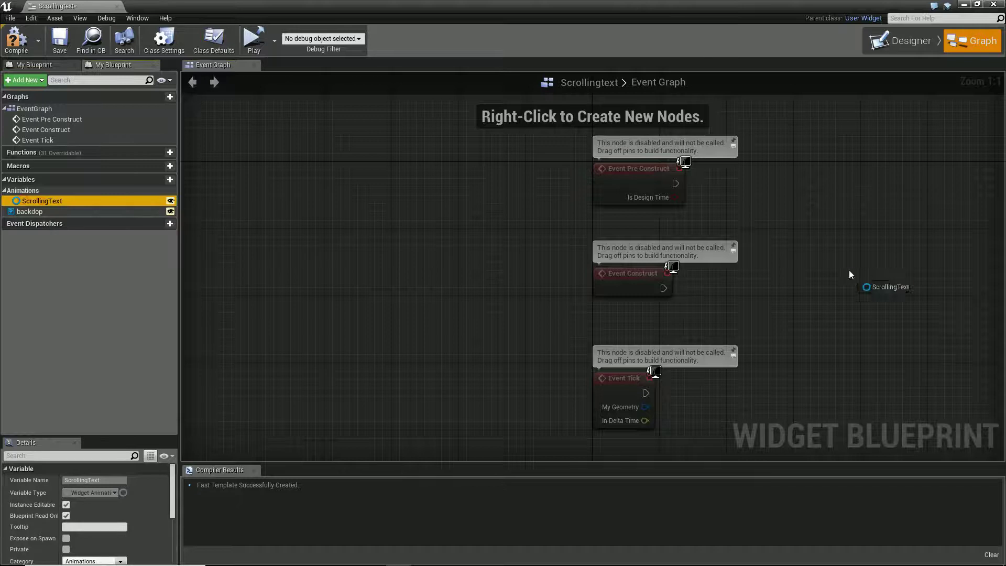
pyautogui.moveTo(778, 305); pyautogui.dragTo(845, 278)
pyautogui.write('play')
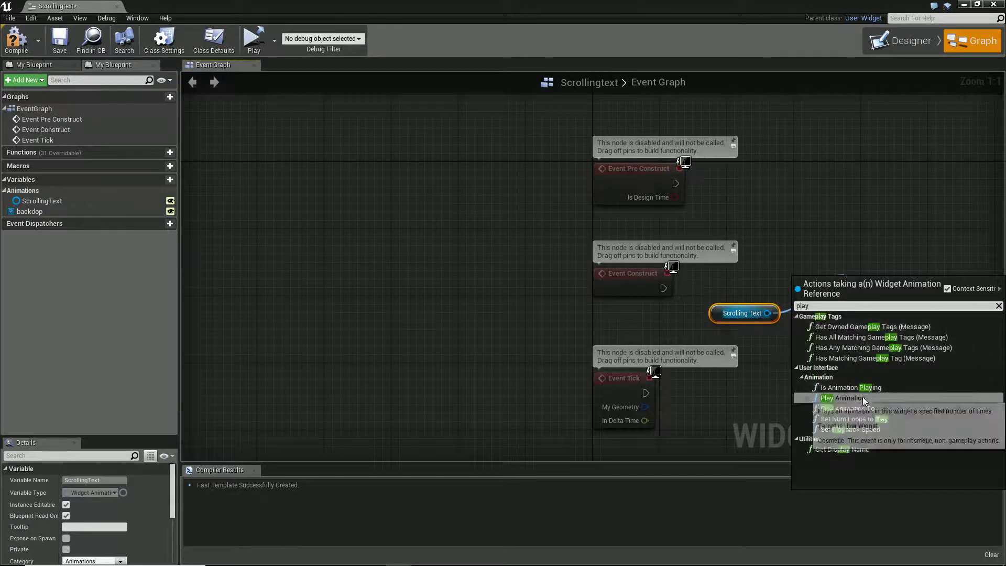
pyautogui.click(844, 398)
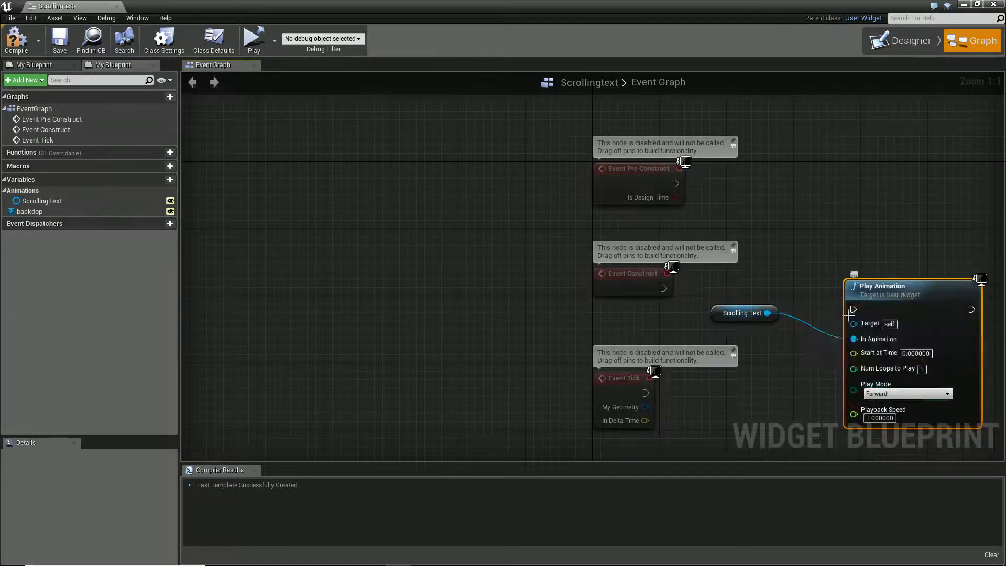
# Wire Event Construct to Play Animation with Num Loops to Play set to 100
pyautogui.moveTo(854, 309); pyautogui.dragTo(664, 289)
pyautogui.moveTo(916, 298); pyautogui.dragTo(949, 281)
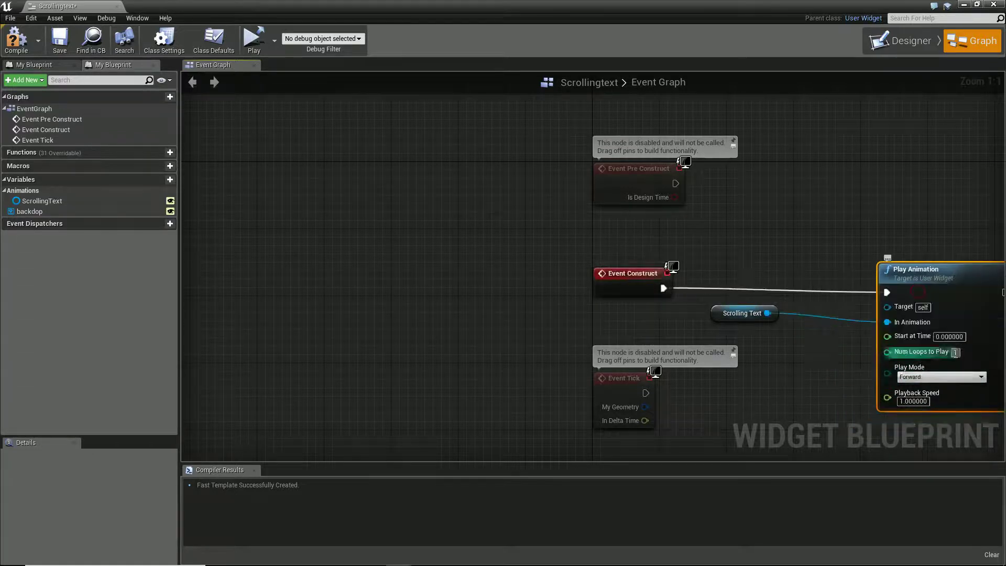
pyautogui.click(956, 352)
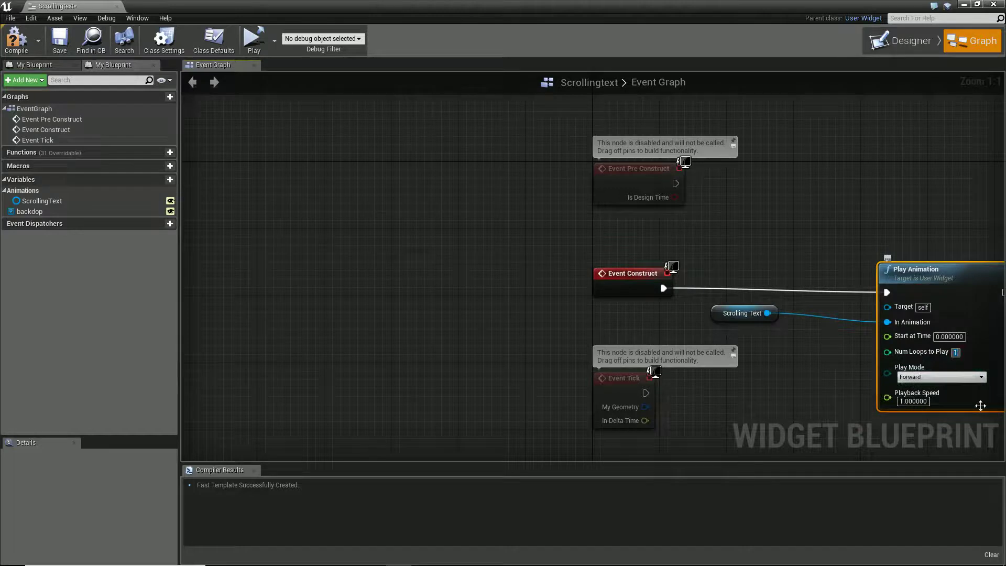
pyautogui.click(948, 205)
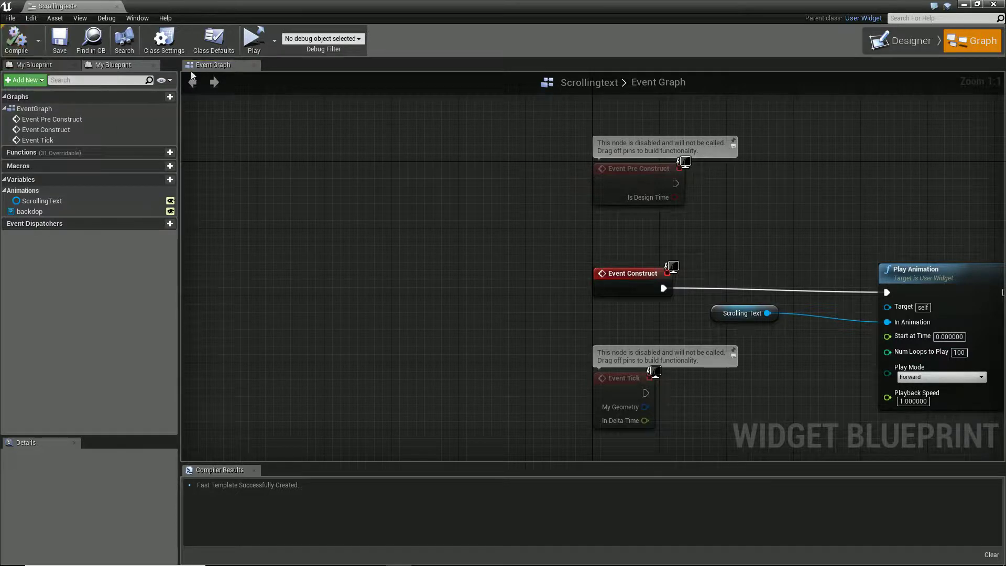
pyautogui.click(904, 42)
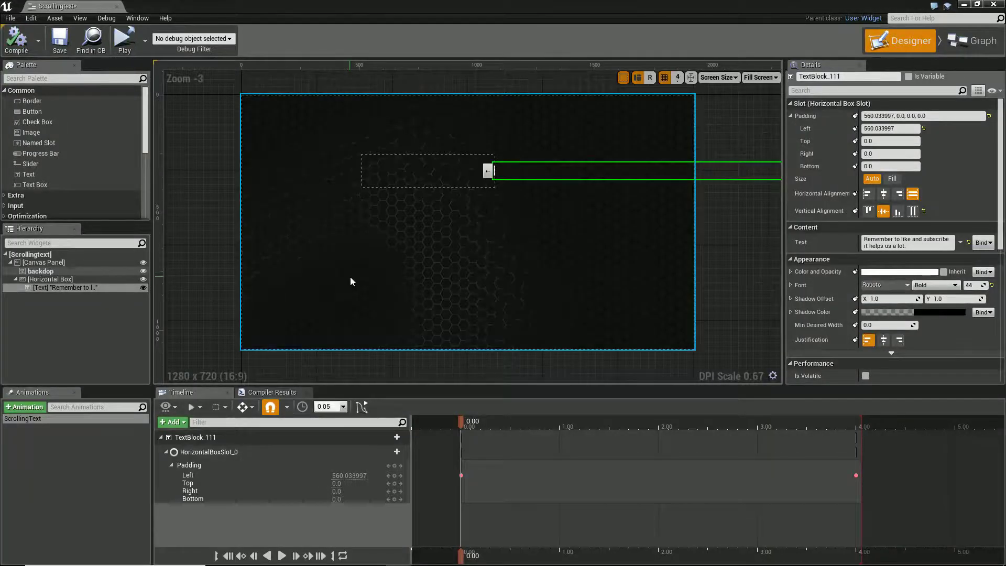
# Preview the scroll, rewind, and raise the starting Left padding to 618.008057
pyautogui.click(281, 555)
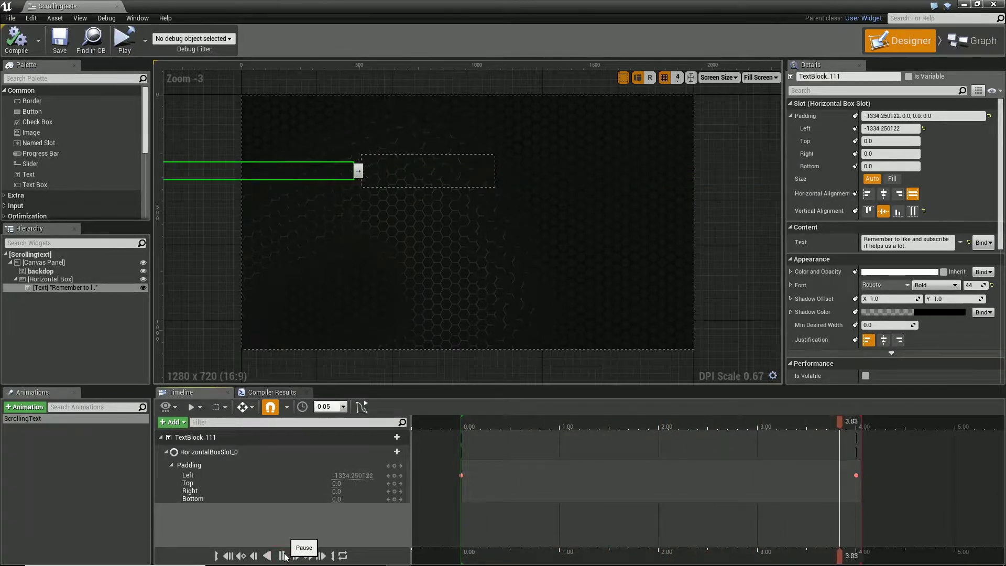
pyautogui.moveTo(479, 424); pyautogui.dragTo(502, 424)
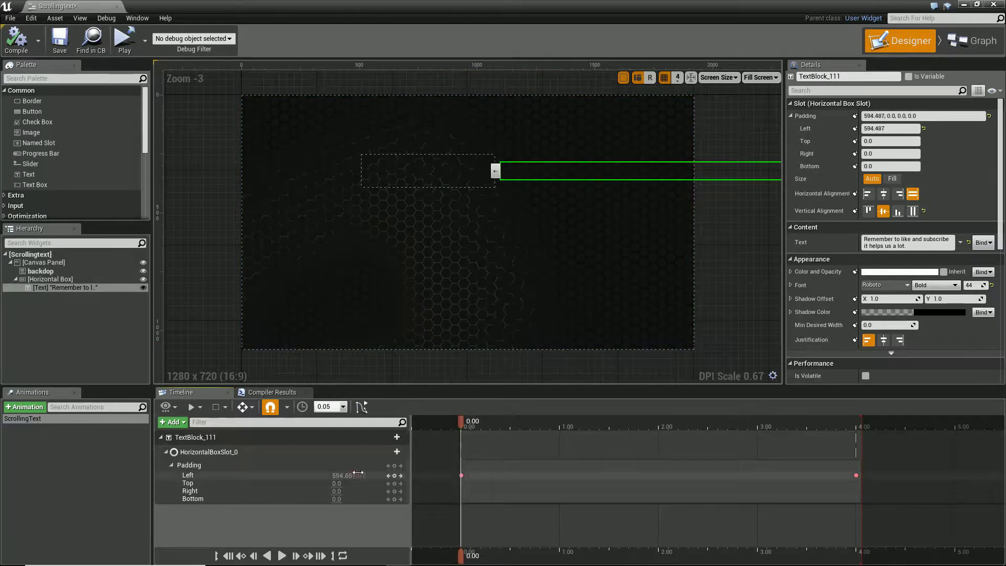
pyautogui.moveTo(358, 474); pyautogui.dragTo(357, 472)
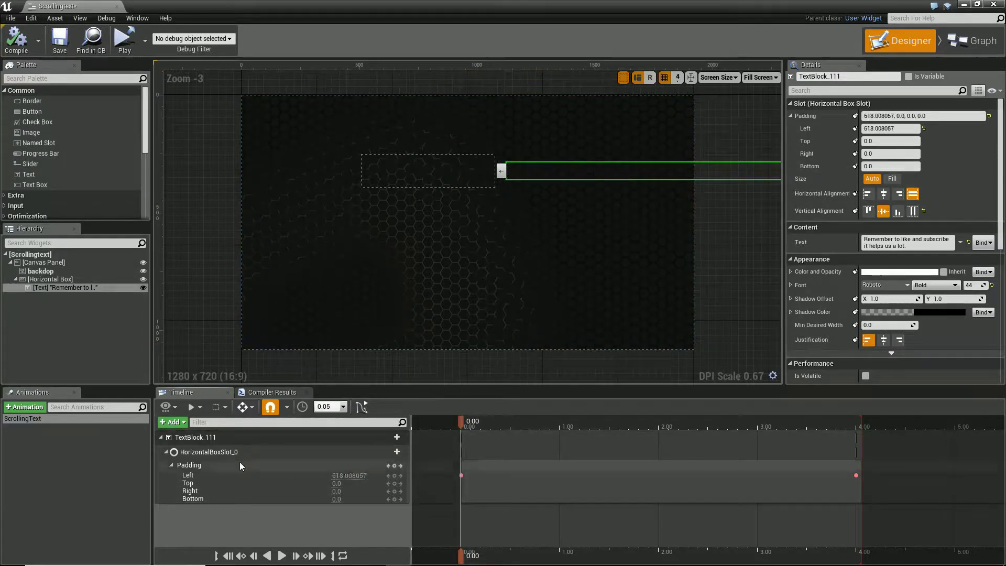
pyautogui.click(66, 286)
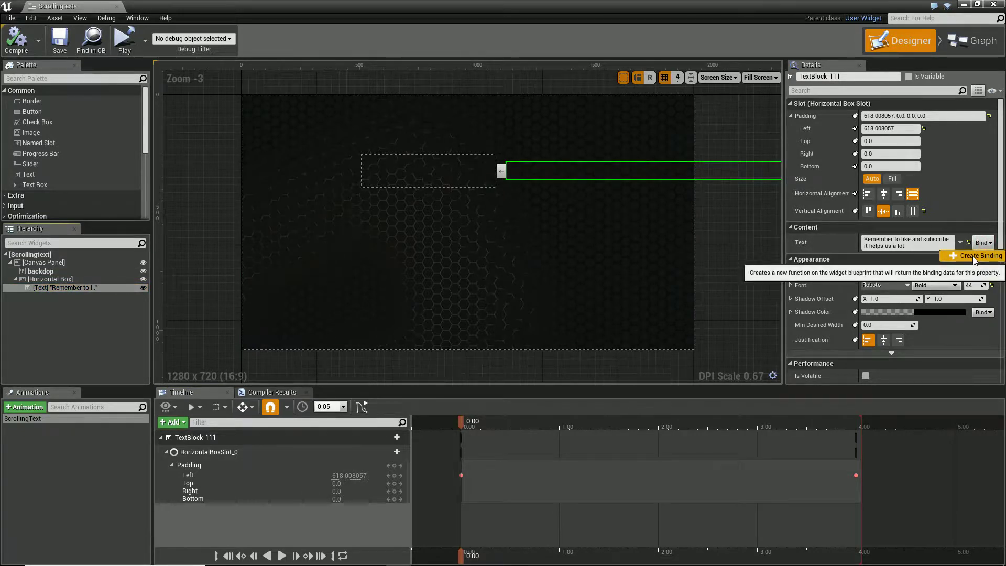
# Bind the Text property to a new GetText_0 function, move its Return Node right, and return to Designer
pyautogui.click(975, 256)
pyautogui.click(392, 275)
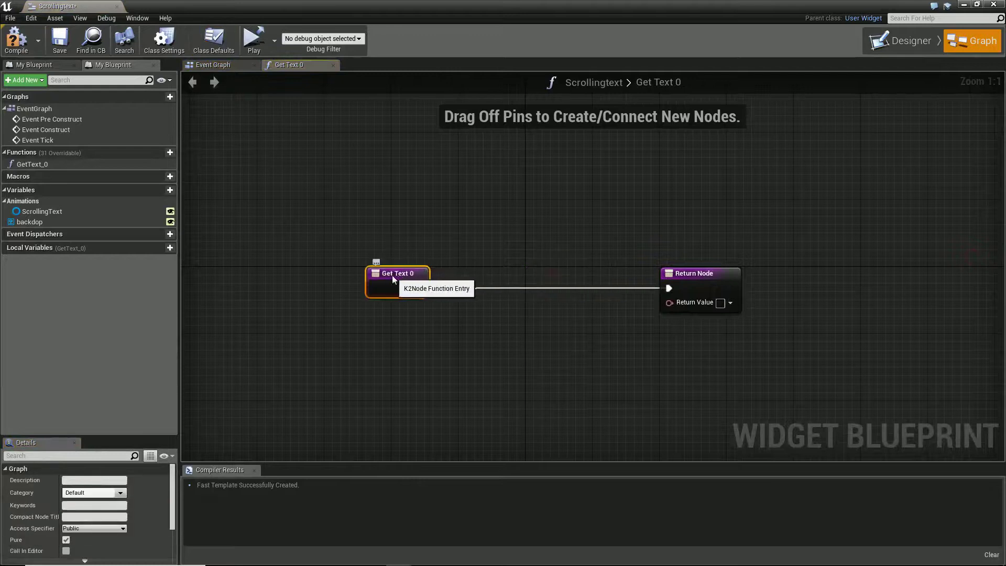
pyautogui.moveTo(700, 276); pyautogui.dragTo(742, 277)
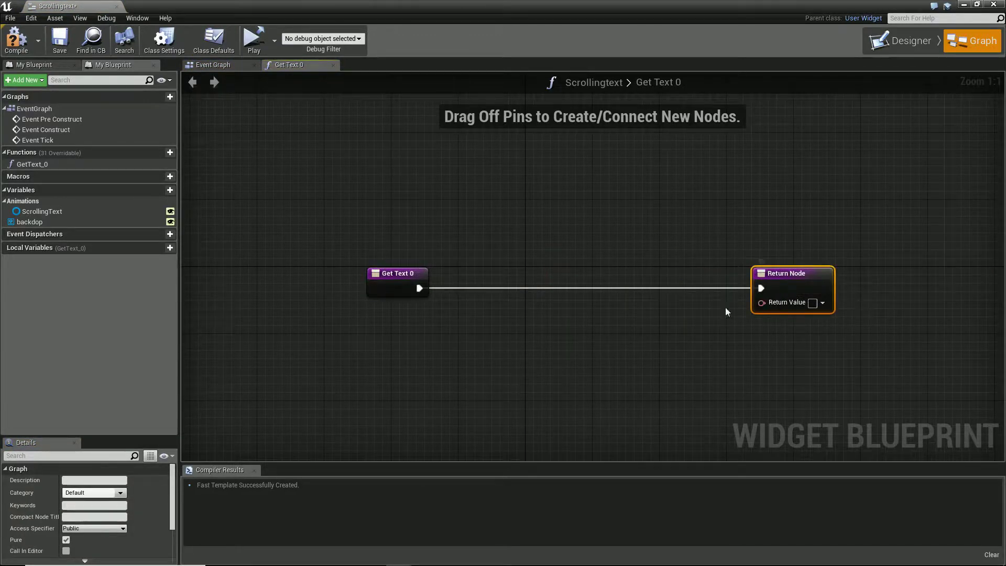
pyautogui.click(411, 344)
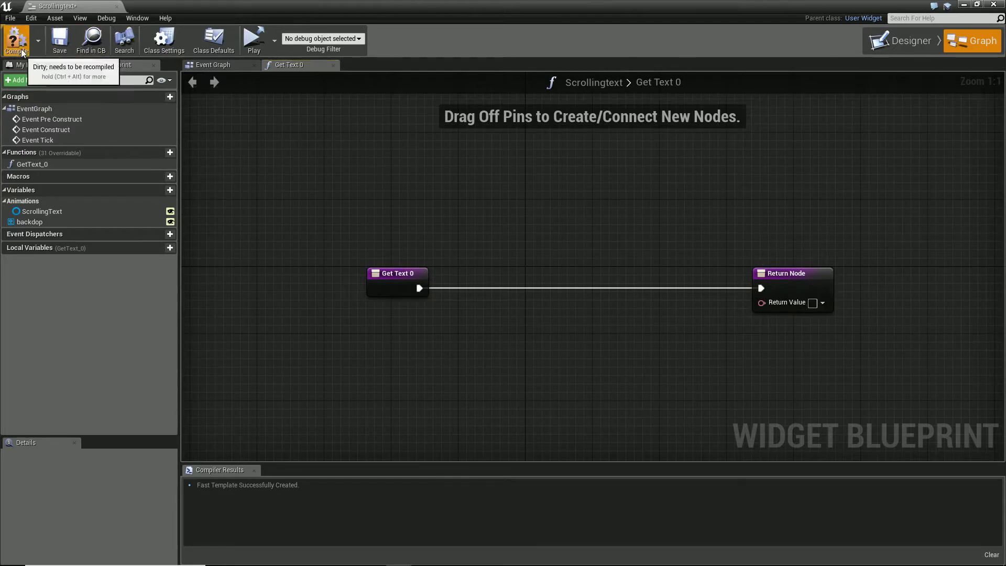
pyautogui.click(882, 46)
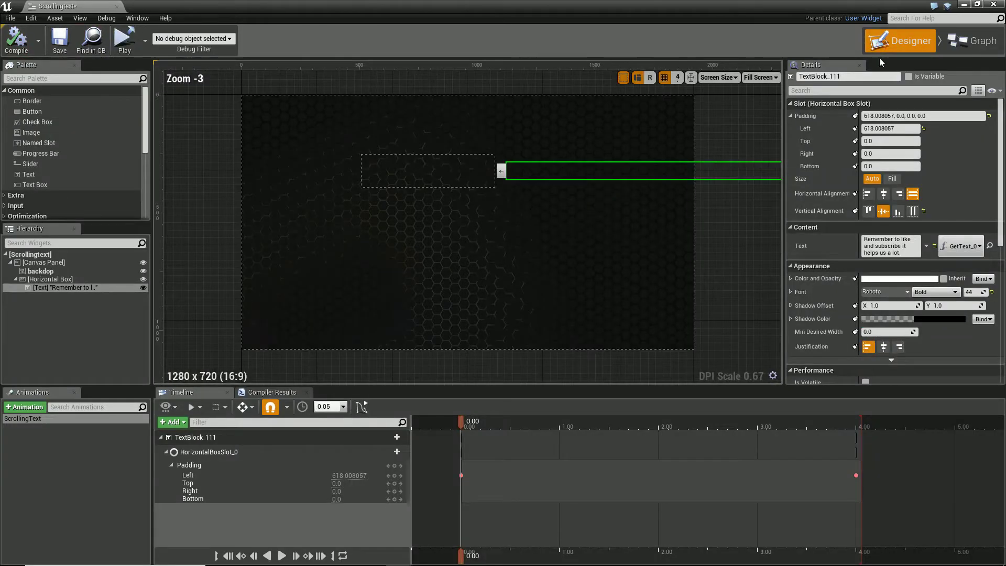
# Remove the GetText_0 binding from Text and preview the ScrollingText animation sliding the message left
pyautogui.click(979, 246)
pyautogui.click(951, 264)
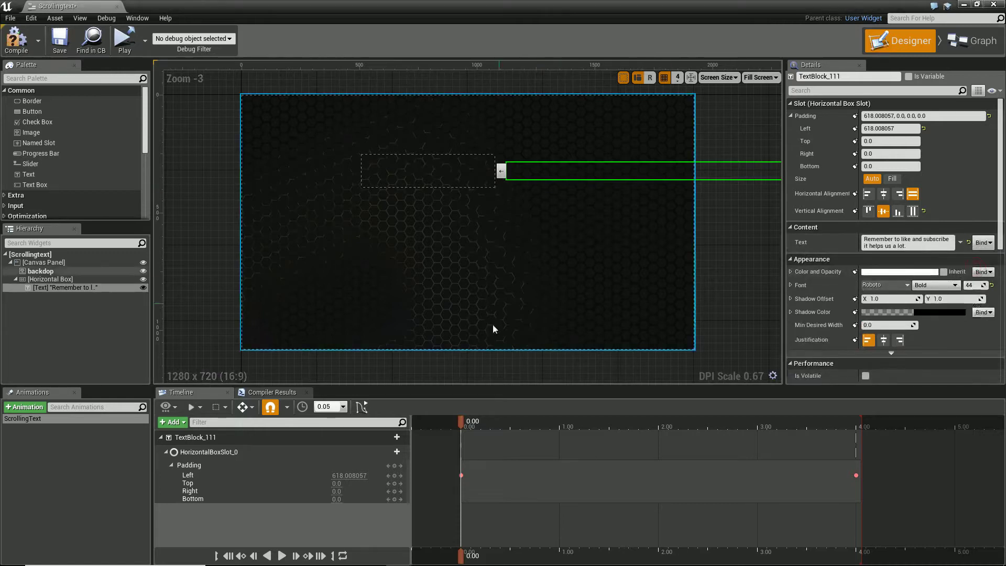
pyautogui.scroll(1, 413, 199)
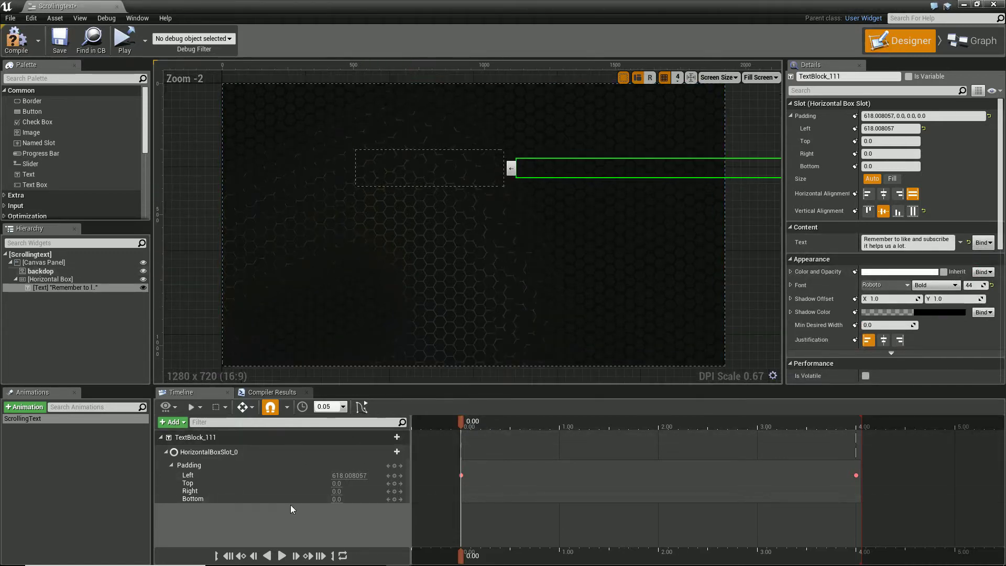
pyautogui.click(282, 556)
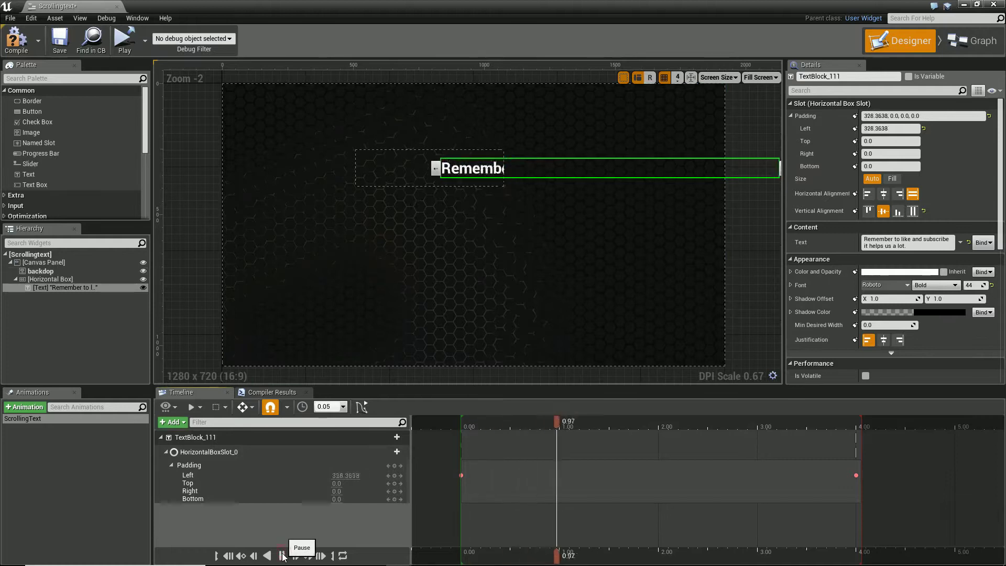